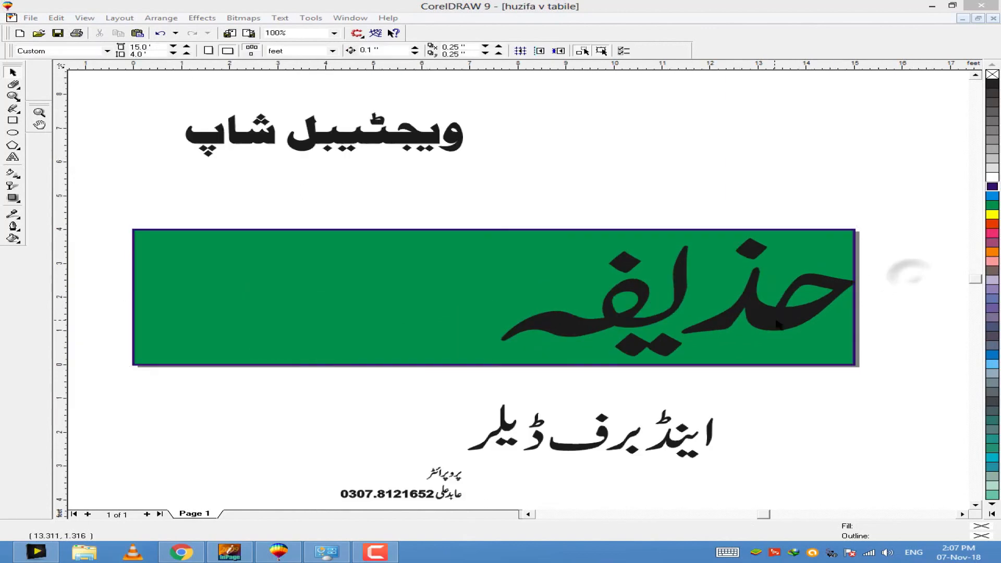
Step: Move the ویجٹیبل شاپ heading onto the green banner, to the left of the large shop name
scroll(866, 280, up, 3)
scroll(855, 281, down, 1)
scroll(859, 286, down, 2)
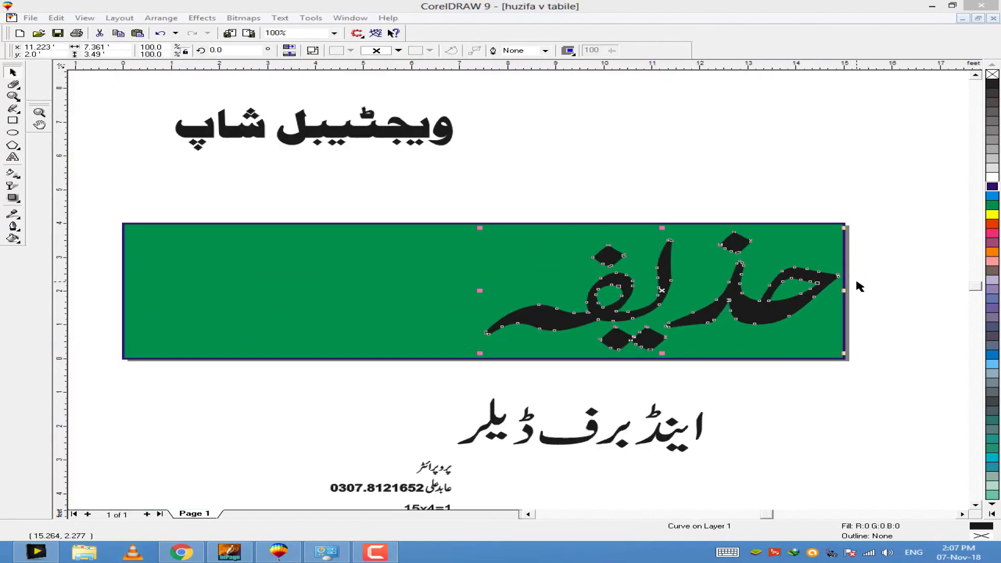
scroll(731, 347, down, 2)
click(566, 228)
scroll(565, 228, up, 1)
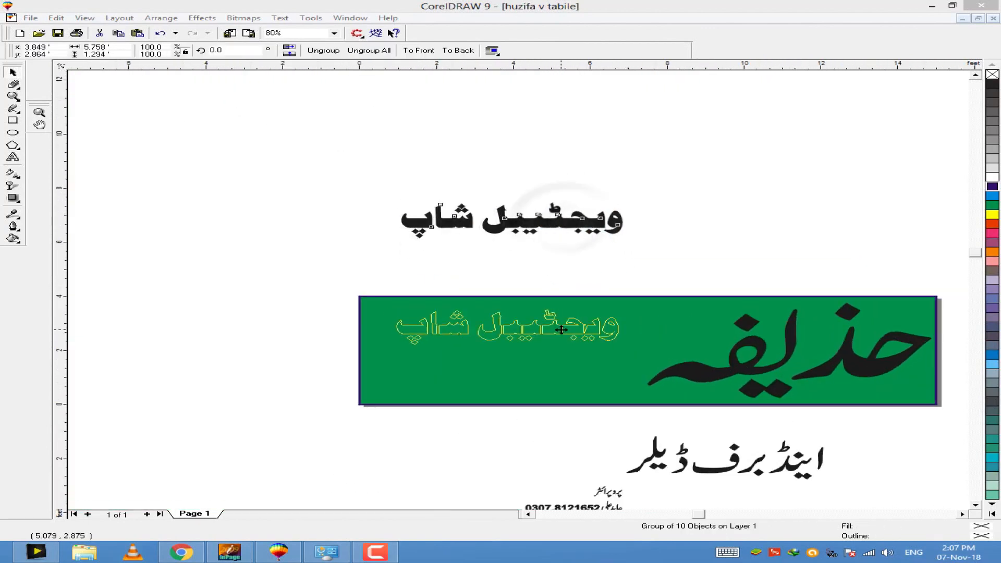
drag(660, 329, 660, 329)
Step: Separate the word اینڈ from برف ڈیلر below the banner and move the letters بر closer to ف
scroll(593, 281, up, 1)
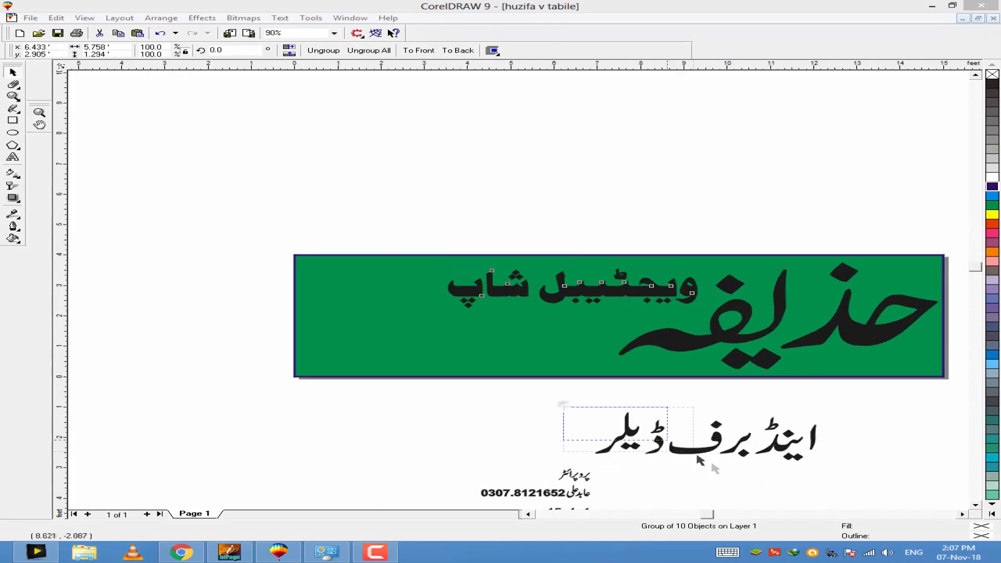
scroll(473, 468, up, 2)
scroll(573, 438, up, 2)
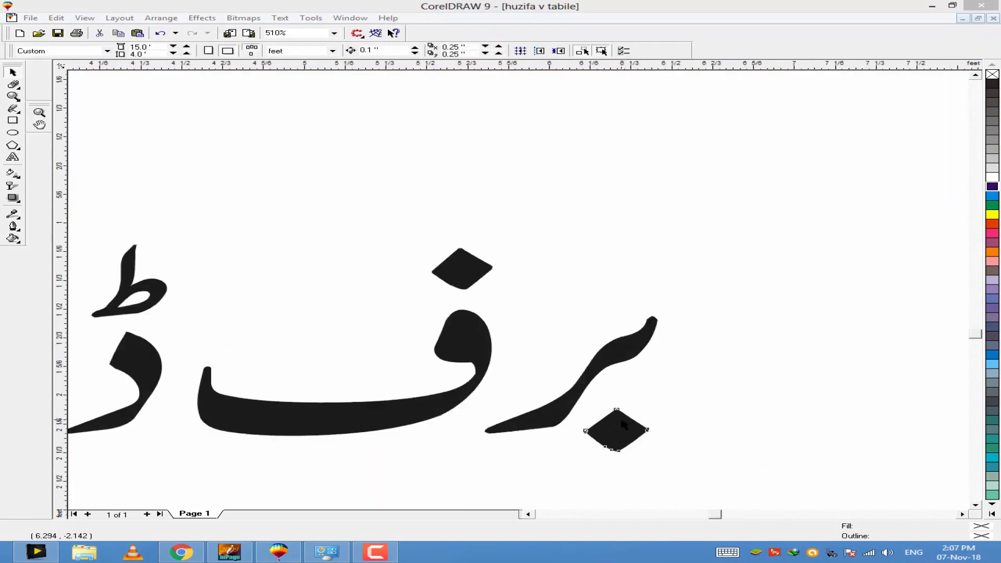
click(637, 415)
click(661, 398)
scroll(657, 391, down, 2)
drag(710, 329, 618, 393)
click(604, 408)
Step: Move the یلر letters closer to ڈ to tighten the spacing of برف ڈیلر
scroll(409, 363, up, 1)
drag(476, 356, 484, 356)
drag(484, 352, 497, 360)
right_click(497, 359)
click(542, 154)
click(726, 552)
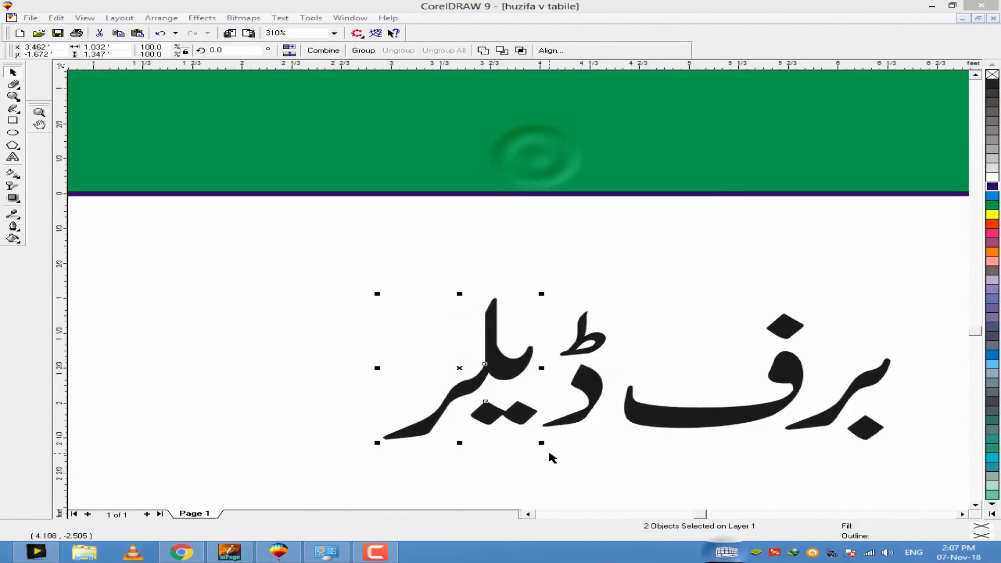
Step: Select all the letter pieces of برف ڈیلر and weld them into a single curve
click(545, 455)
scroll(506, 428, up, 1)
click(508, 406)
click(854, 417)
scroll(531, 403, down, 2)
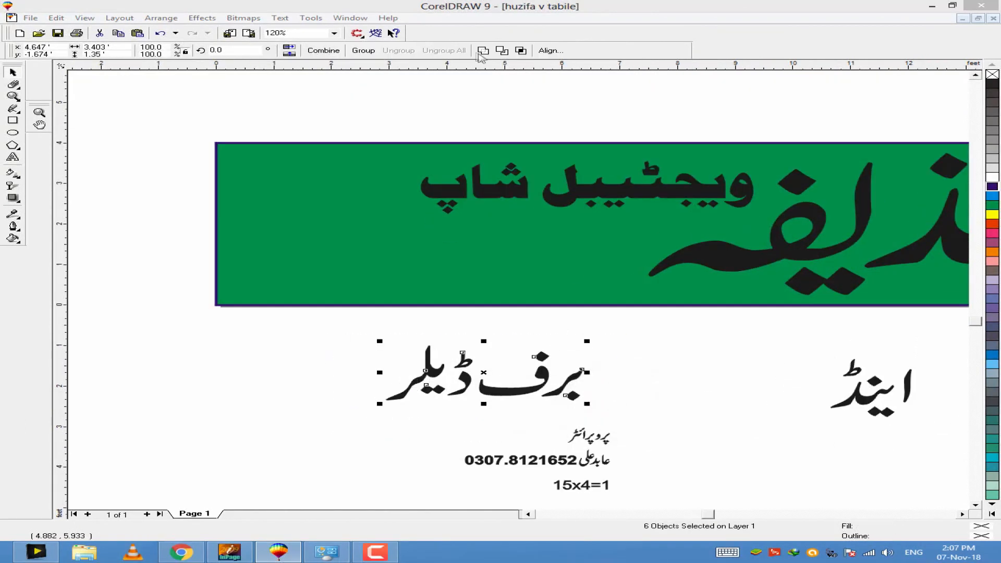
Step: Place برف ڈیلر on the banner beneath ویجٹیبل شاپ at about 4 ft wide, and enlarge the ویجٹیبل شاپ heading to about 6.1 ft wide
drag(616, 227, 650, 217)
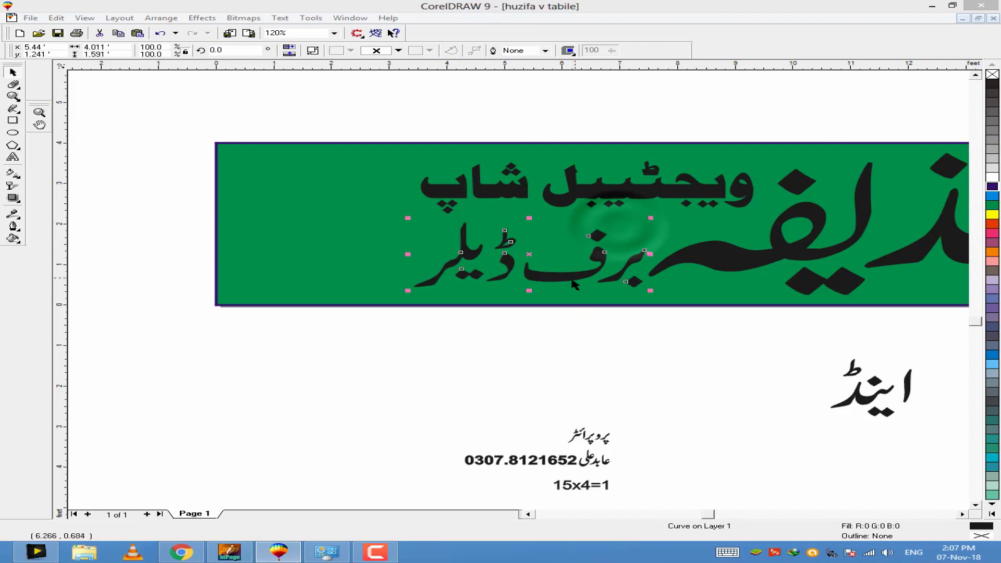
drag(557, 281, 550, 285)
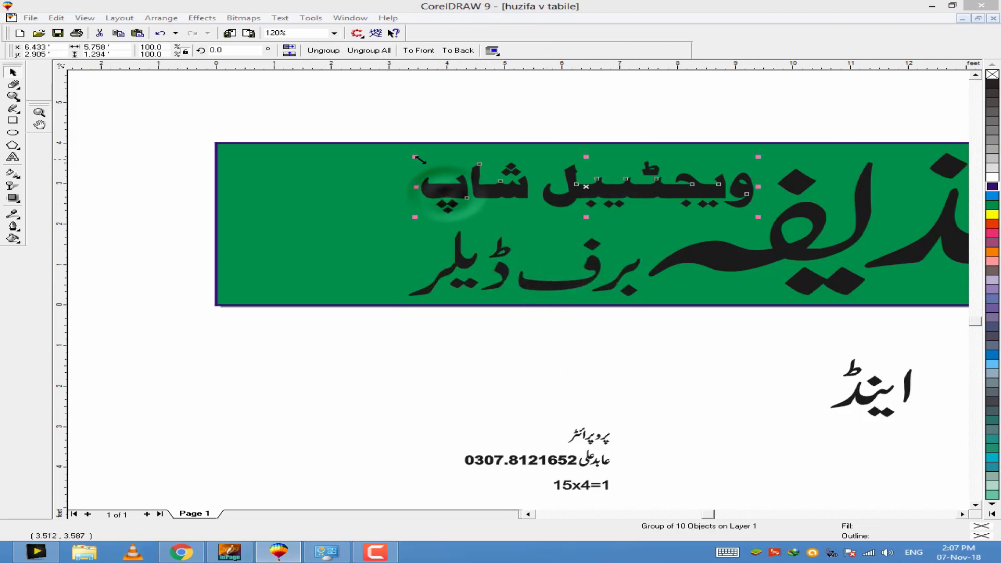
drag(396, 151, 396, 151)
scroll(484, 335, down, 1)
Step: Move the proprietor, phone and size lines to just below the banner's left end
drag(498, 364, 289, 309)
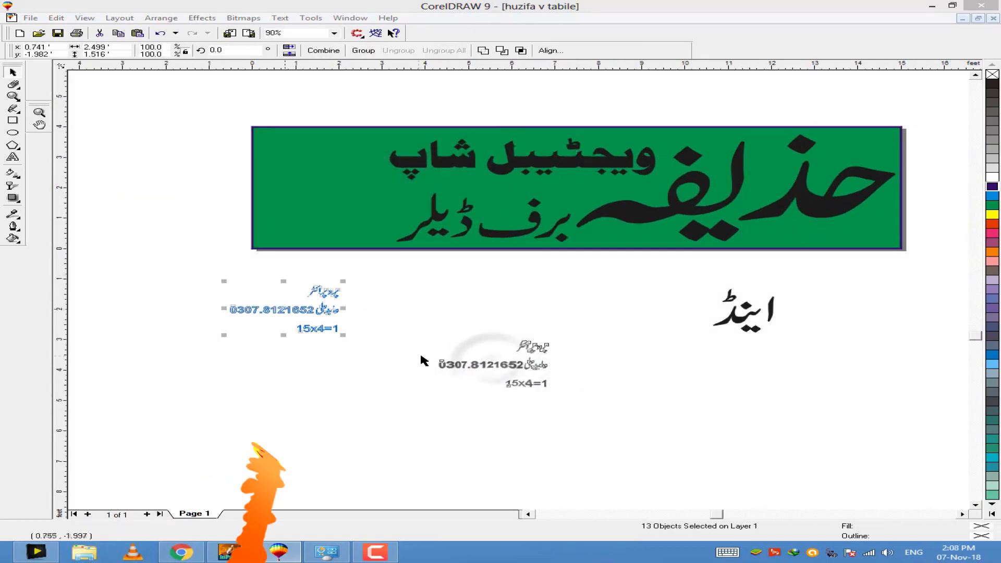
click(413, 346)
key(F4)
Step: Try placing the calligraphic اینڈ on the banner between ویجٹیبل شاپ and برف ڈیلر
drag(722, 315, 822, 379)
drag(777, 350, 583, 215)
scroll(582, 225, up, 2)
scroll(503, 276, up, 1)
right_click(516, 259)
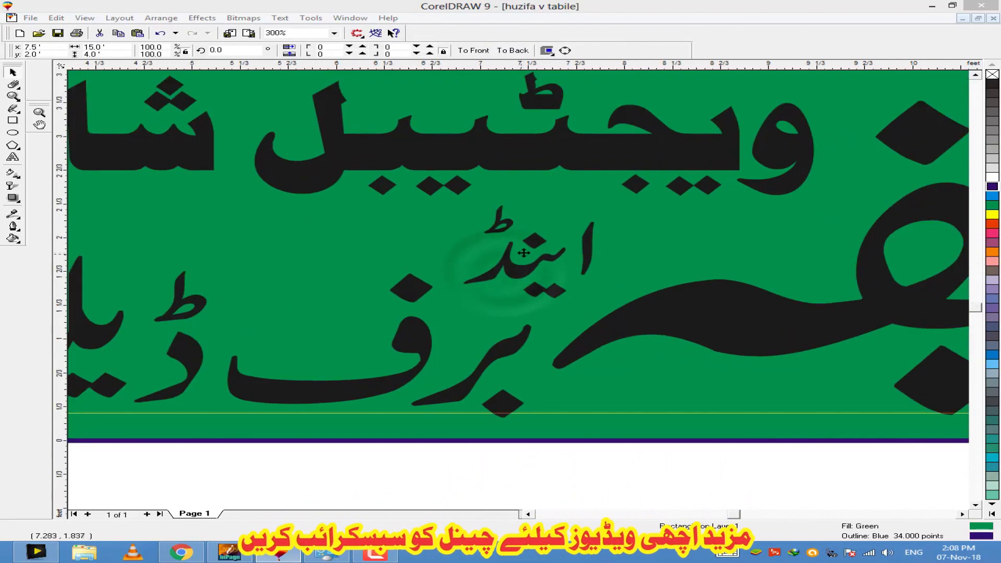
right_click(529, 267)
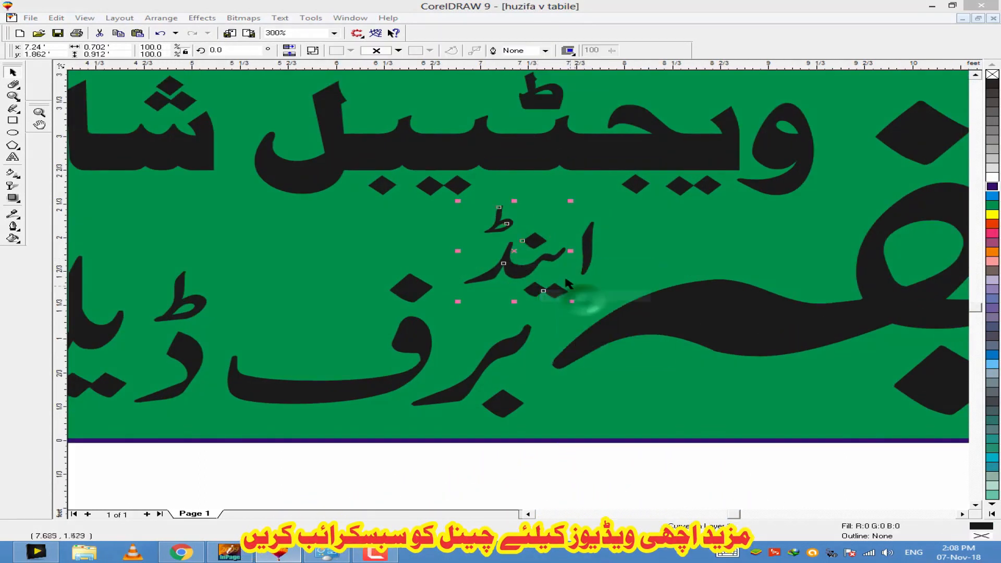
scroll(576, 282, down, 1)
key(ctrl+z)
drag(593, 230, 591, 232)
click(564, 404)
scroll(574, 391, down, 1)
Step: Switch to InPage, replace the text with the word اینڈ in the bold heading style and copy it
click(281, 552)
click(282, 552)
click(230, 552)
double_click(524, 6)
double_click(730, 417)
key(ctrl+a)
text(ای)
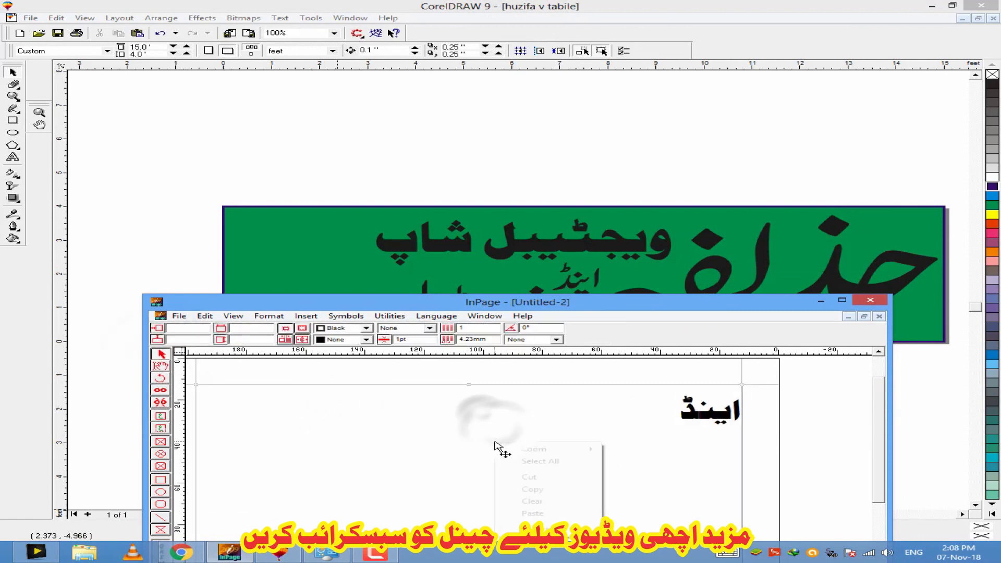
Step: Switch back to CorelDRAW, paste the bold اینڈ and move it onto the banner in place of the calligraphic one
right_click(463, 200)
click(500, 272)
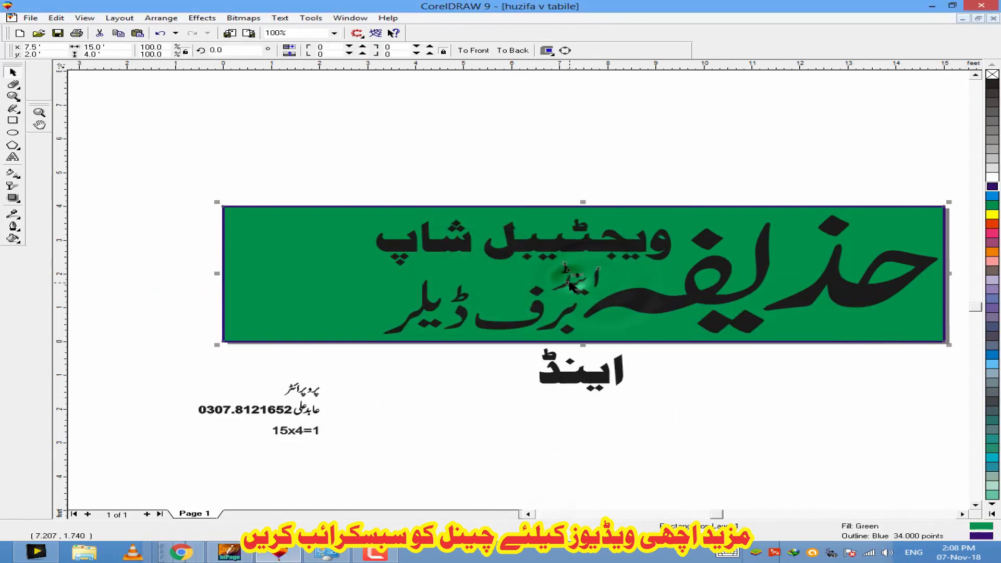
drag(577, 378, 582, 284)
drag(582, 284, 571, 276)
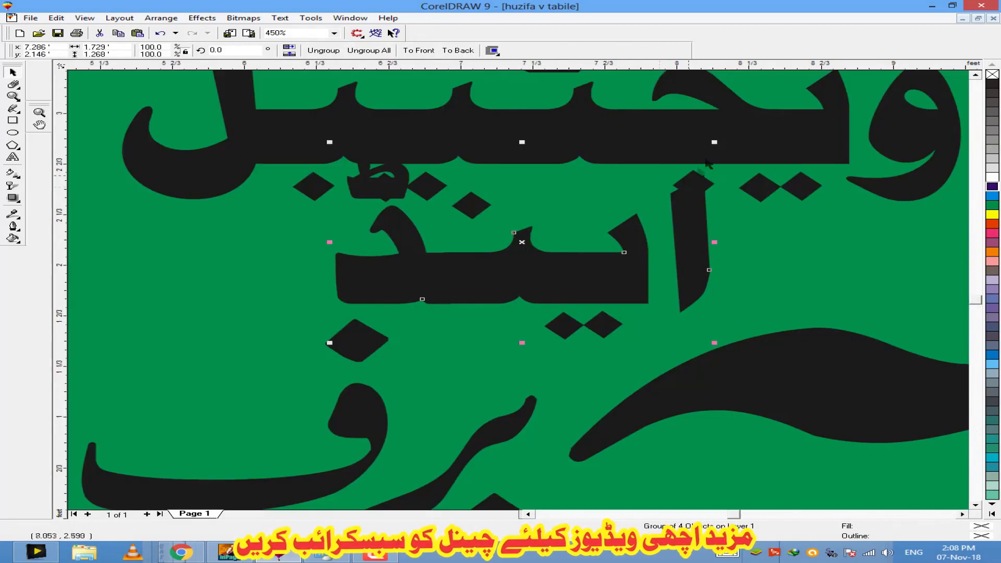
Step: Shrink the bold اینڈ to about 0.9 ft wide and position it between ویجٹیبل شاپ and برف ڈیلر
drag(714, 141, 624, 189)
drag(555, 269, 603, 297)
scroll(614, 260, down, 1)
mouse_move(585, 264)
mouse_down()
mouse_move(576, 258)
mouse_move(585, 265)
mouse_up()
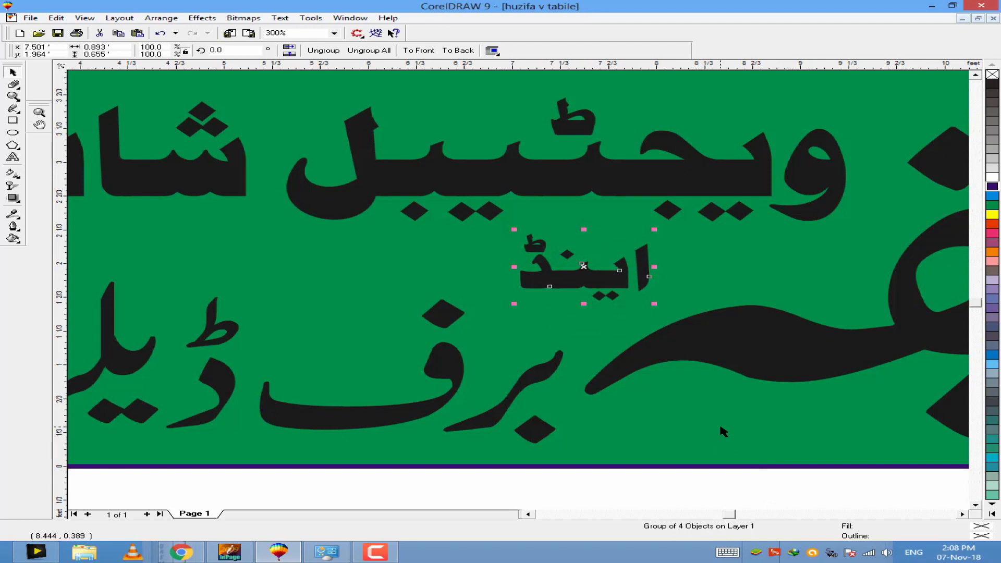
Step: Ungroup the bold اینڈ and weld its pieces into a single curve
scroll(684, 304, down, 3)
scroll(662, 302, up, 4)
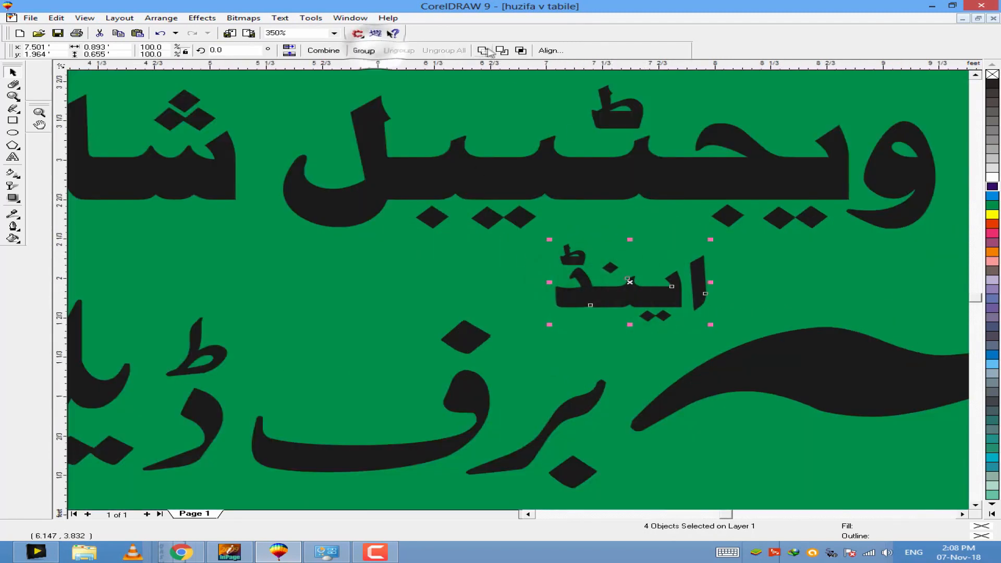
click(483, 51)
Step: Select the nodes at the left end of اینڈ and stretch them leftward so its baseline forms a long bar
key(F3)
double_click(598, 287)
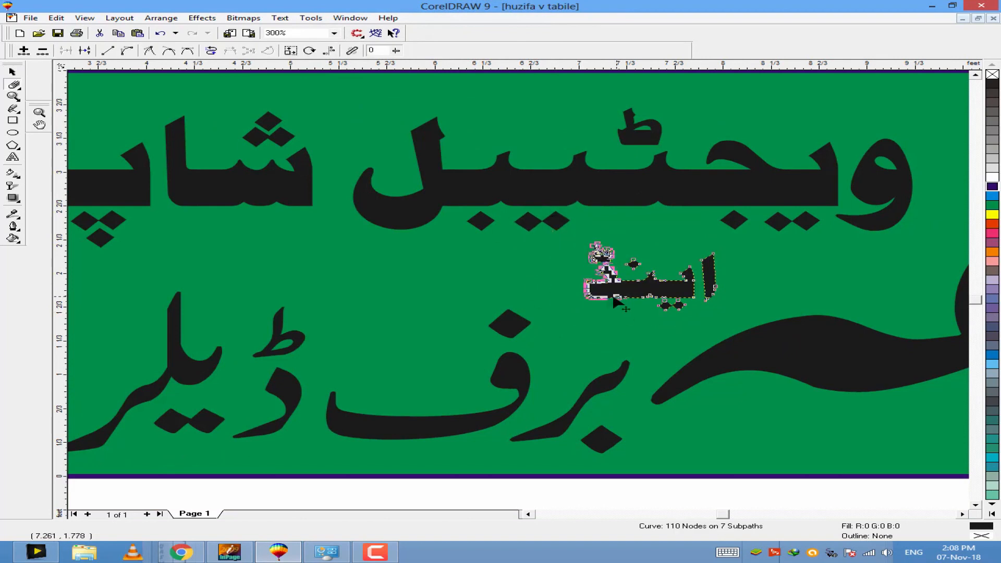
drag(93, 304, 94, 304)
scroll(818, 315, down, 3)
scroll(546, 315, up, 1)
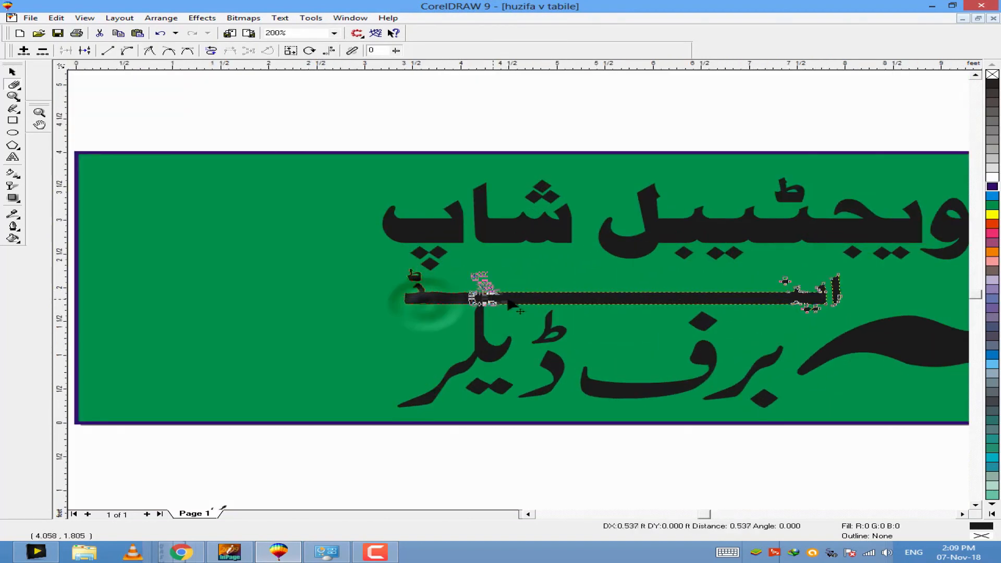
scroll(508, 305, down, 1)
Step: Extend the right-end nodes of the stretched اینڈ until the word is about 4.4 ft wide
click(12, 73)
click(699, 307)
key(F10)
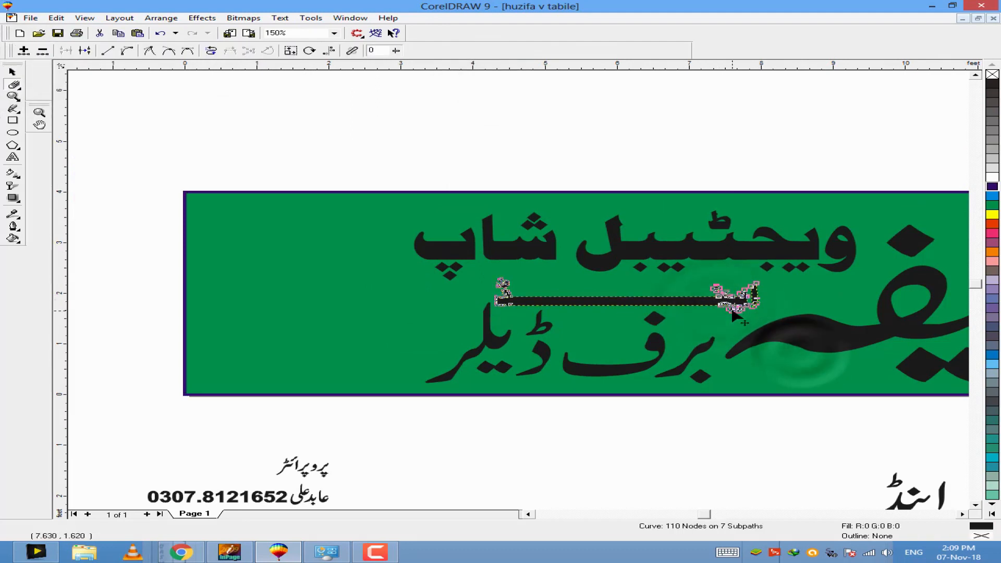
click(13, 72)
click(385, 185)
scroll(385, 185, up, 1)
click(761, 286)
scroll(529, 446, down, 1)
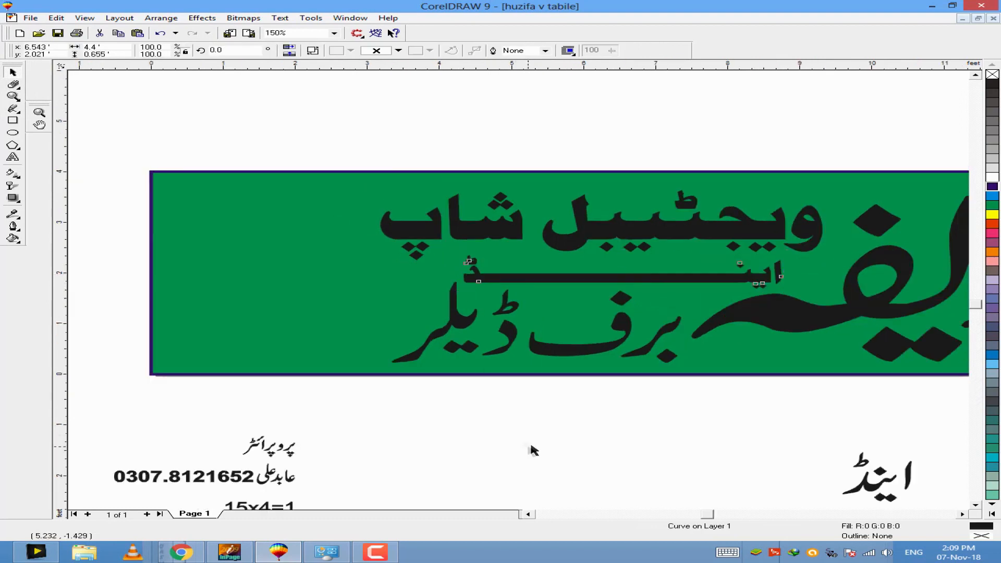
Step: Give the large shop name a 56 pt outline with rounded corners, placed behind the fill and scaled with the image
scroll(362, 172, down, 3)
scroll(384, 179, up, 1)
click(680, 311)
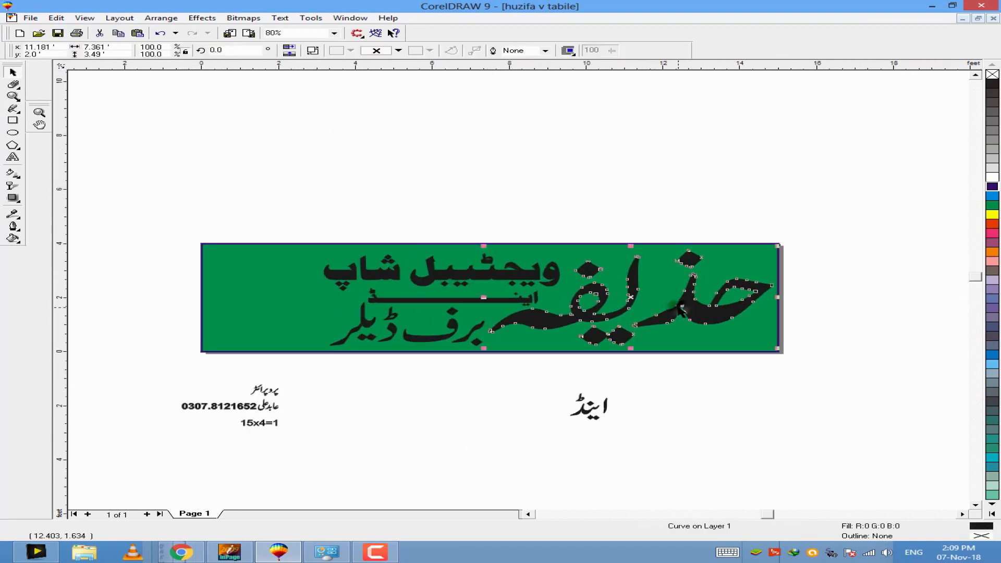
scroll(681, 310, up, 1)
click(546, 51)
double_click(974, 535)
click(442, 343)
click(377, 310)
click(486, 358)
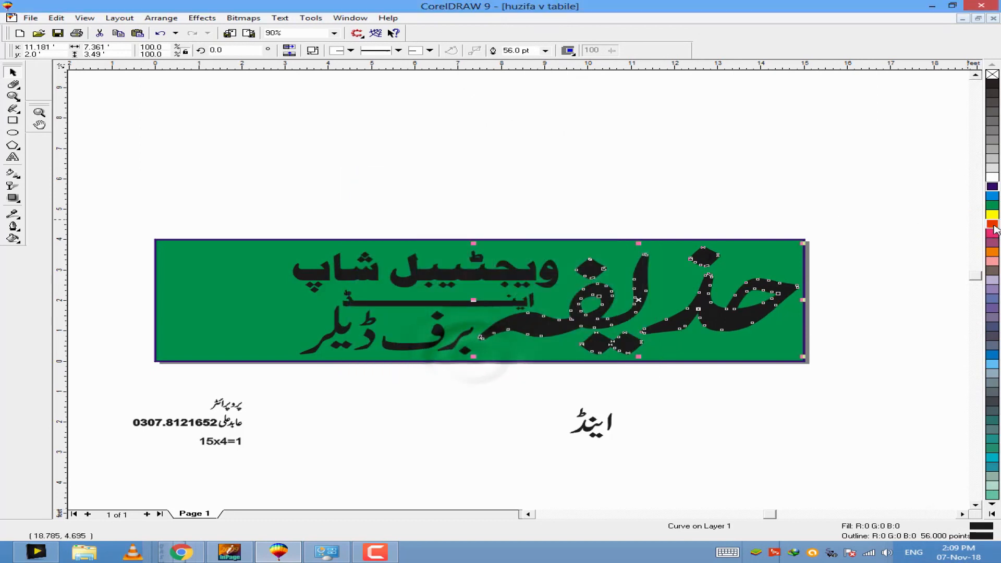
Step: Fill the large shop name red and give it a white outline, trying widths of 150, 180 and 230 pt
scroll(718, 272, up, 3)
text(450)
key(Return)
text(150)
key(Return)
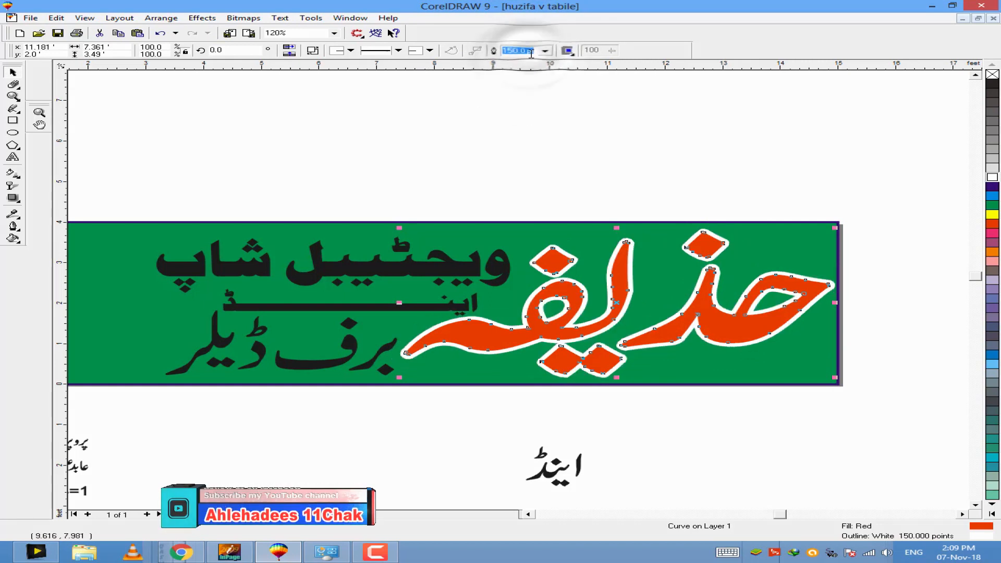
text(23)
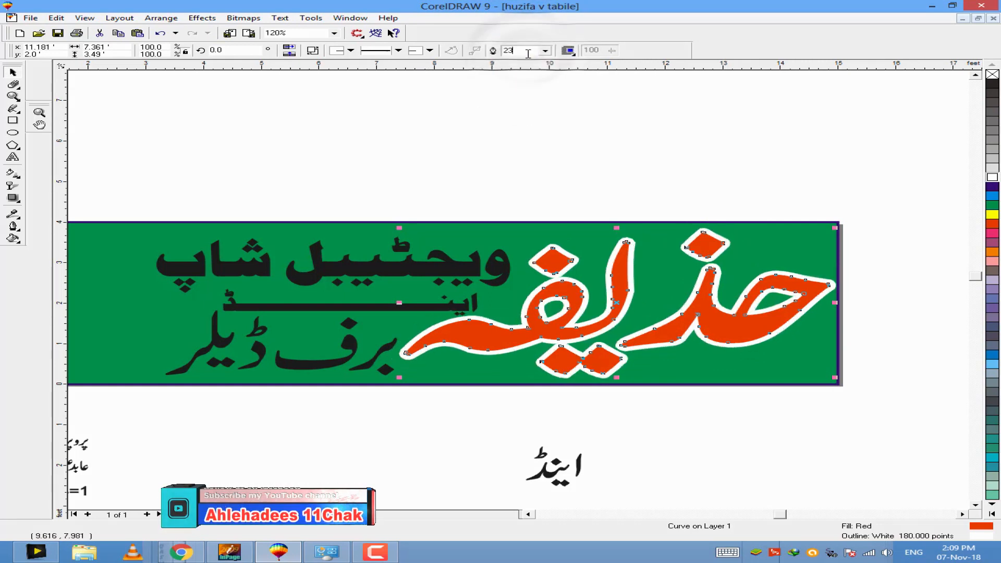
text(0)
key(Return)
click(679, 208)
click(737, 318)
Step: Apply a 180 pt outline with rounded corners, behind the fill and scaling with the image, to all four lettering objects on the banner
key(F3)
drag(878, 211, 254, 373)
double_click(994, 539)
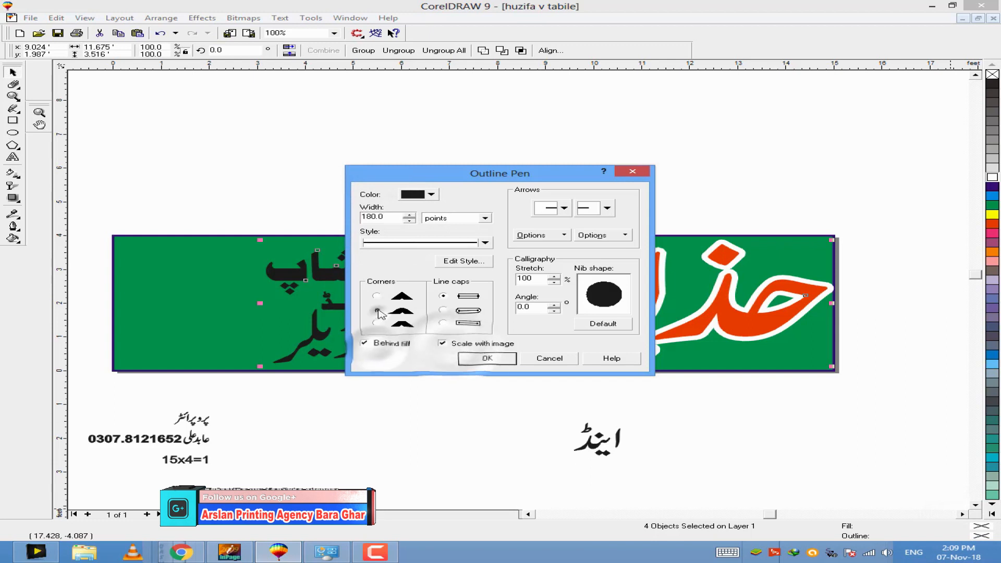
click(482, 358)
Step: Colour the four lettering objects red with white outlines and weld the ویجٹیبل شاپ heading into a single curve
click(993, 224)
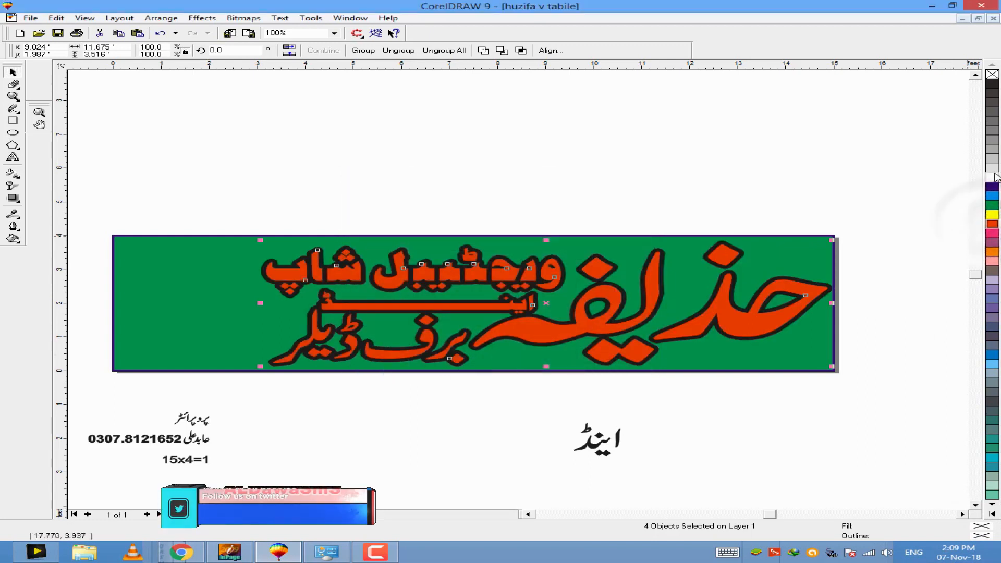
right_click(992, 177)
key(ctrl+g)
click(408, 174)
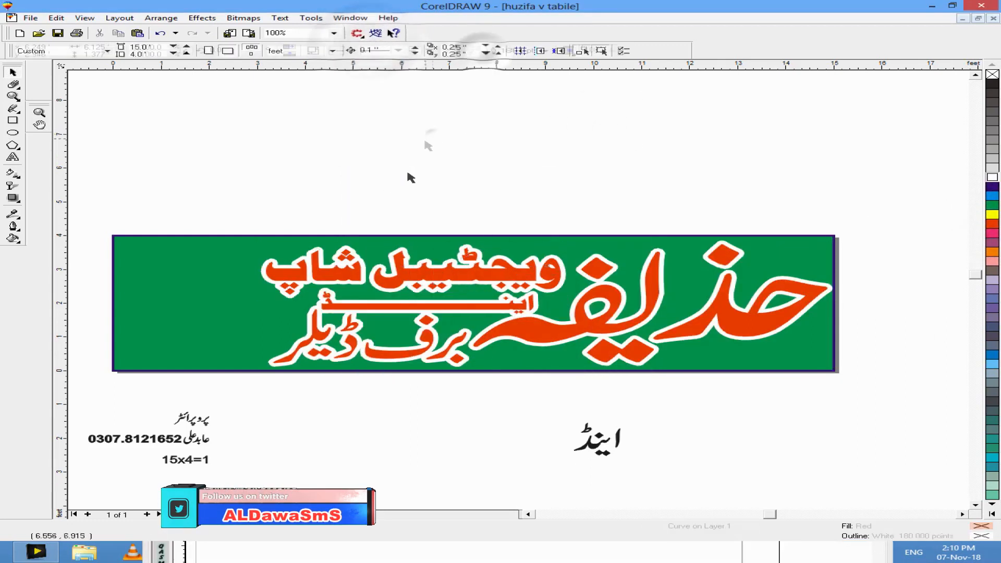
Step: Nudge the ویجٹیبل شاپ heading slightly up and to the right on the banner
scroll(408, 293, up, 1)
scroll(469, 289, down, 1)
scroll(570, 306, up, 1)
scroll(495, 260, down, 1)
click(458, 280)
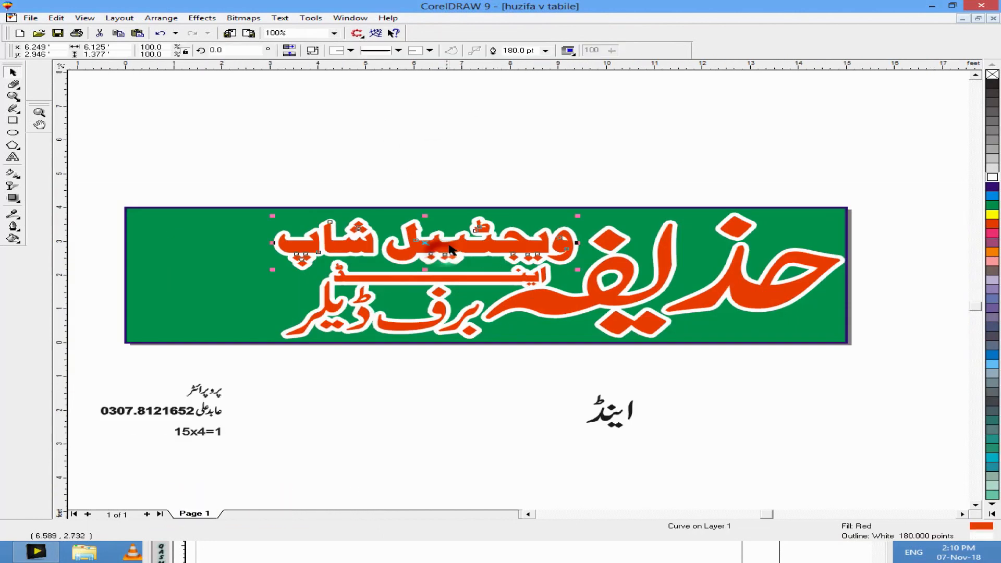
scroll(462, 284, up, 1)
key(Up)
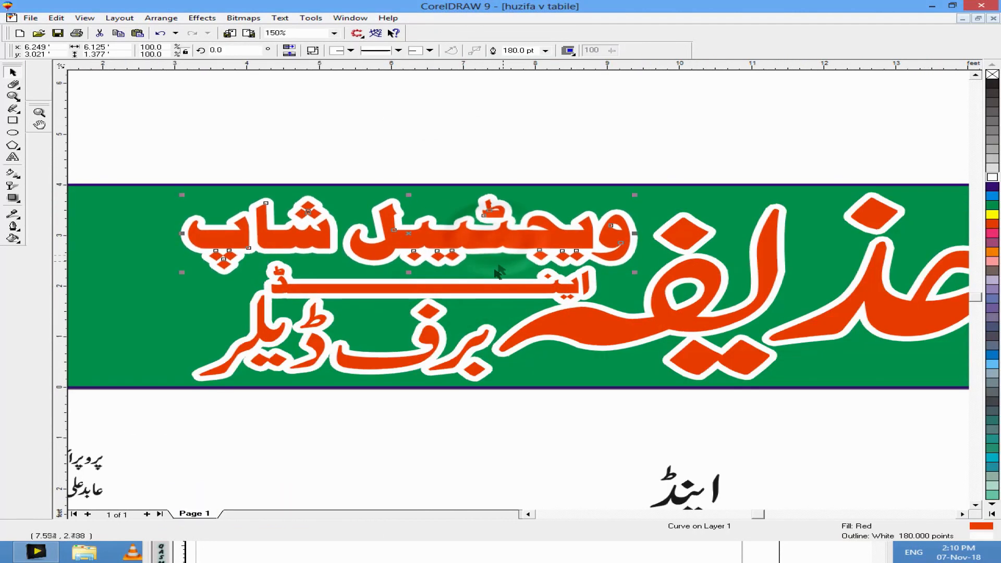
key(Right)
key(Right)
key(Right)
scroll(481, 295, down, 1)
Step: Fill both ویجٹیبل شاپ and برف ڈیلر with dark blue
click(992, 186)
click(401, 382)
scroll(486, 293, up, 1)
click(469, 348)
click(992, 186)
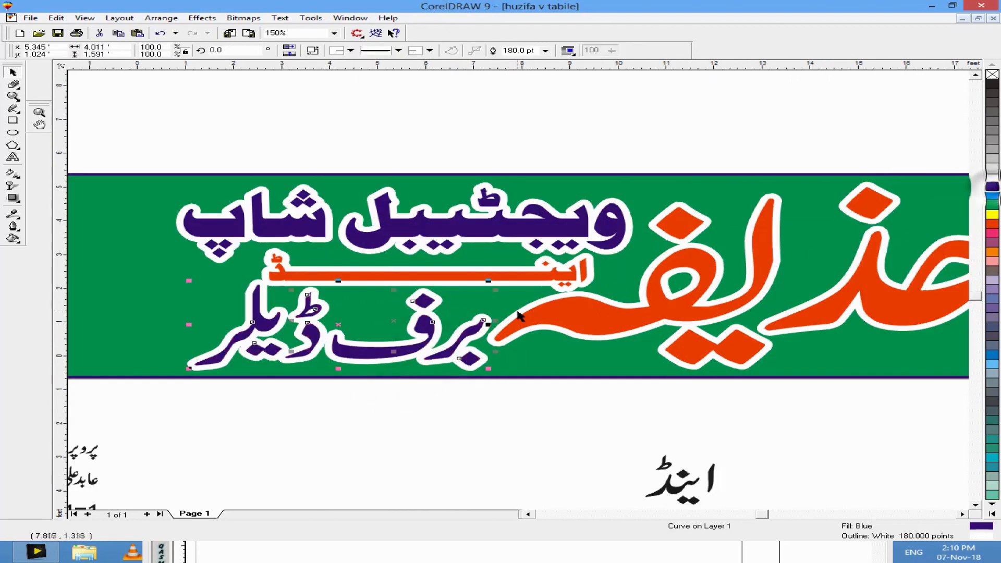
Step: Set the large shop name's outline to 210 pt and colour it red
scroll(517, 313, down, 5)
click(502, 381)
scroll(652, 337, up, 3)
click(785, 313)
scroll(842, 297, up, 4)
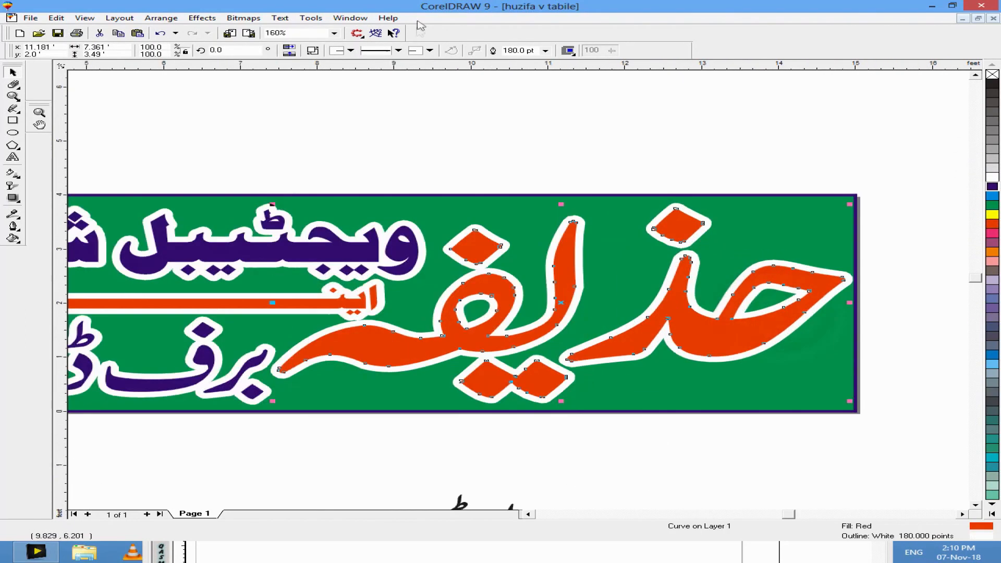
text(210)
key(Return)
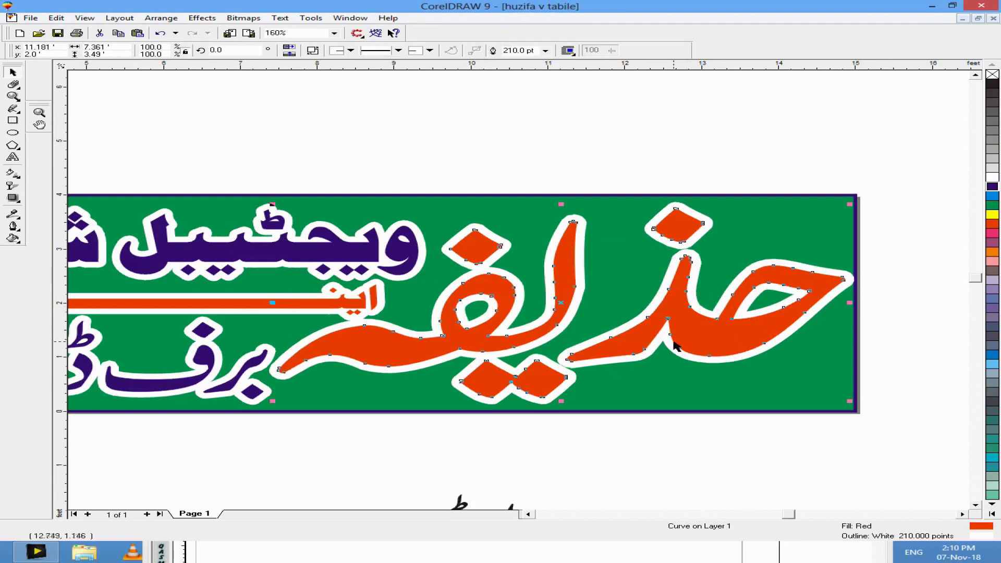
right_click(991, 223)
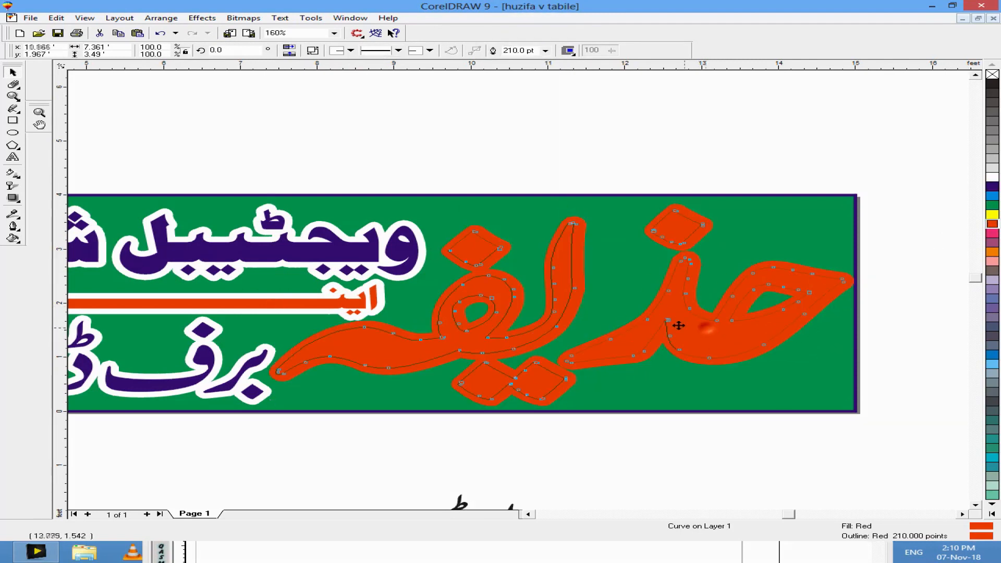
Step: Make an offset copy of the large shop name with a white 170 pt outline and move it up and to the left
right_click(993, 178)
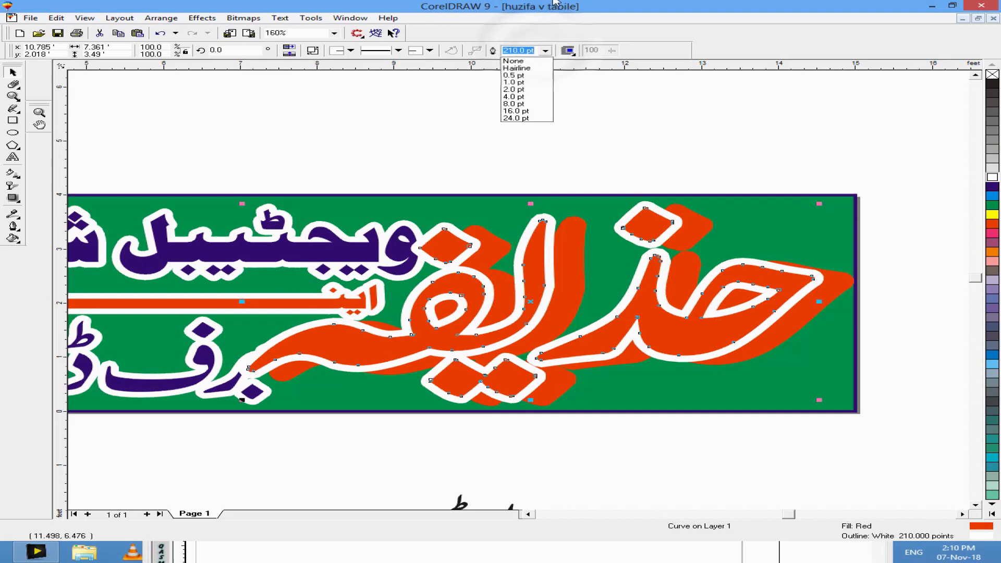
text(170)
key(Return)
drag(668, 328, 636, 252)
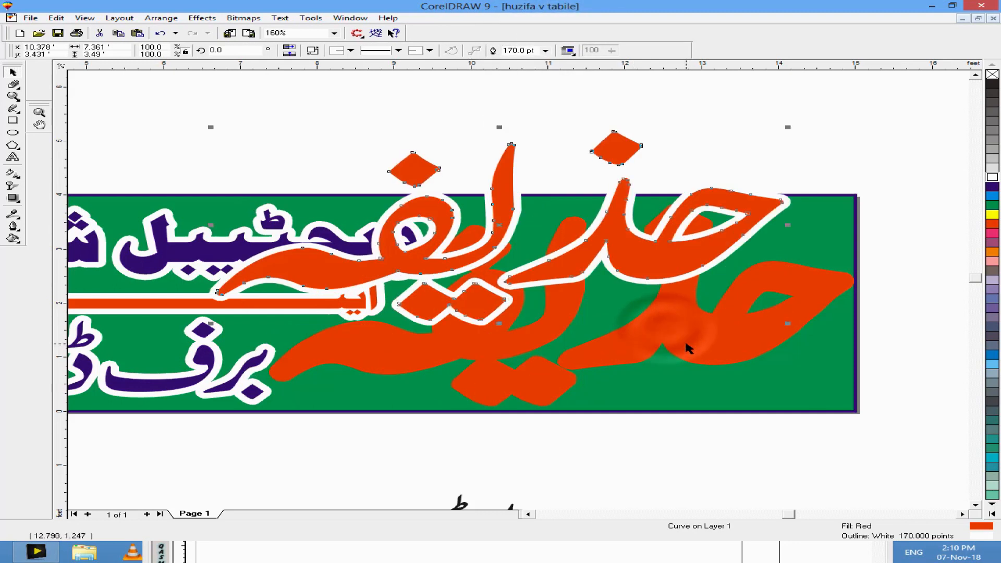
Step: Centre the two copies of the large shop name on each other and adjust the front copy's white outline width
shift+click(686, 344)
key(c)
key(e)
click(698, 123)
click(696, 338)
click(532, 50)
text(15.0)
key(Return)
Step: Delete the leftover objects lying below the banner
click(583, 140)
scroll(741, 193, down, 4)
drag(662, 399, 519, 337)
key(Delete)
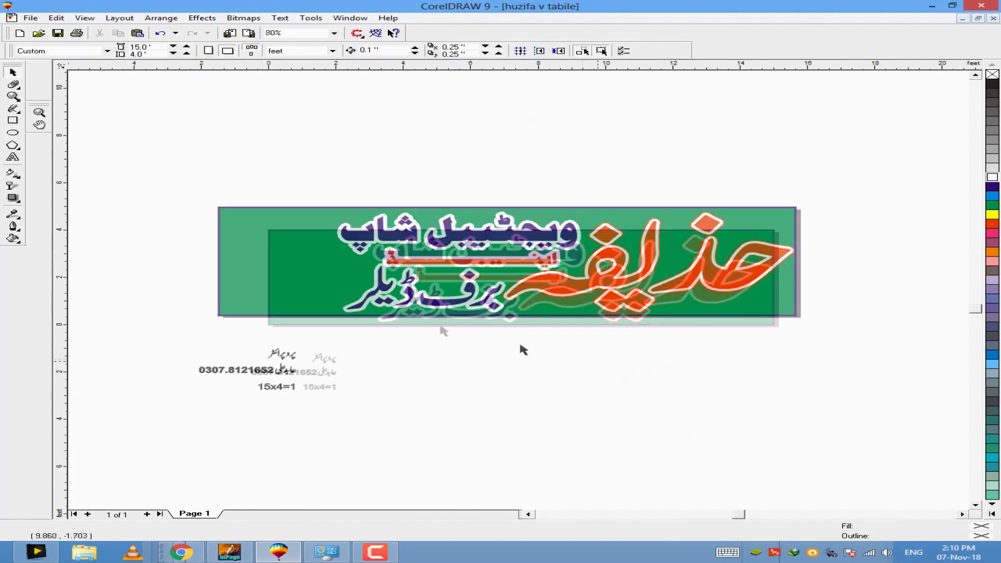
scroll(358, 282, up, 1)
Step: Switch to File Explorer and bring the proprietor badge file P from F:\Printing\Cily\All into the CorelDRAW banner document
key(alt+Tab)
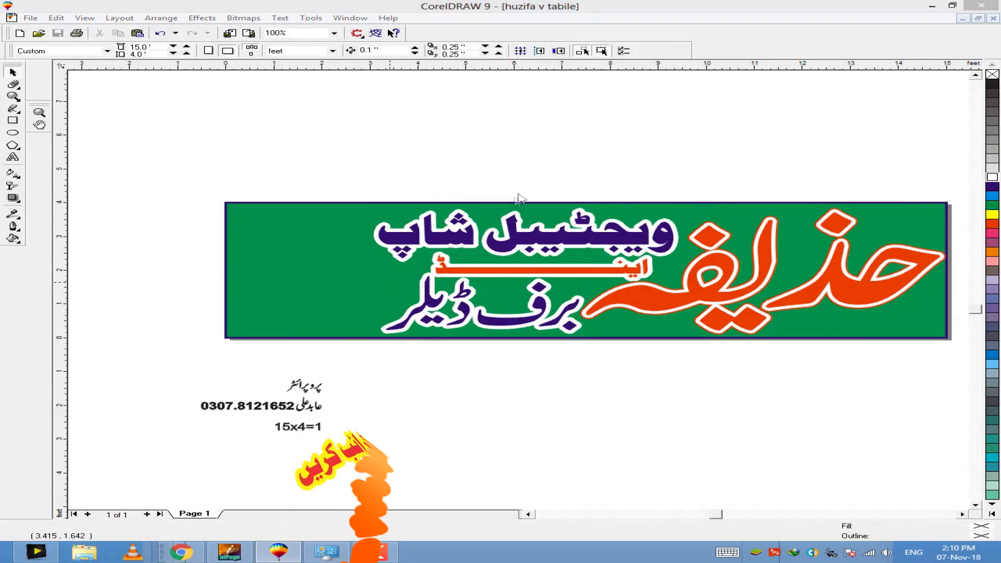
double_click(689, 248)
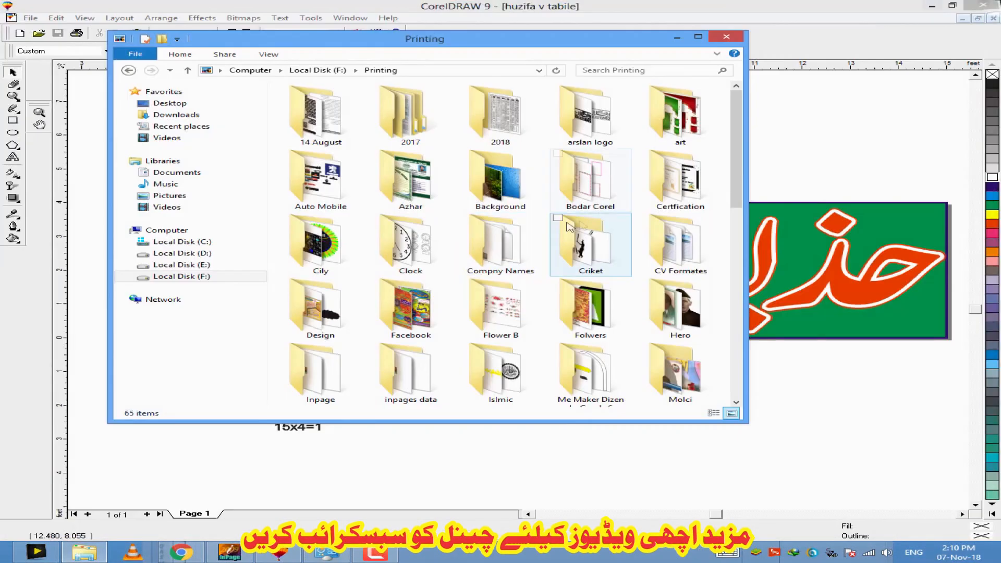
double_click(321, 245)
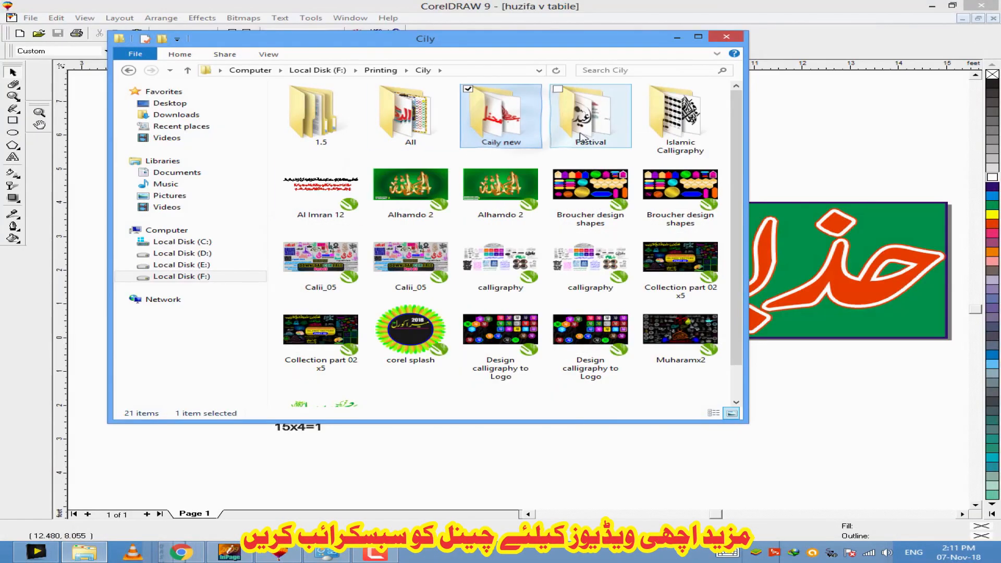
double_click(411, 112)
key(p)
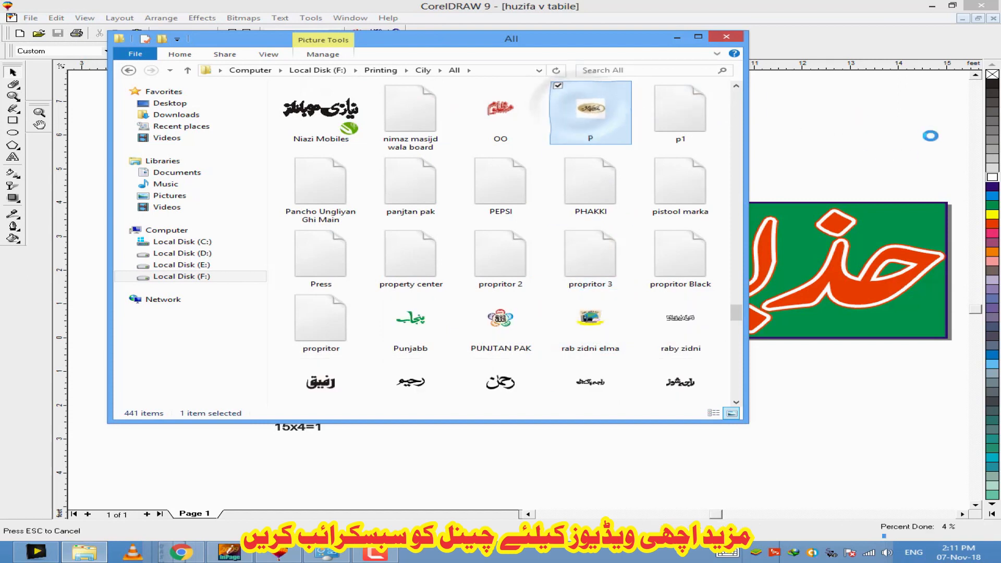
click(623, 237)
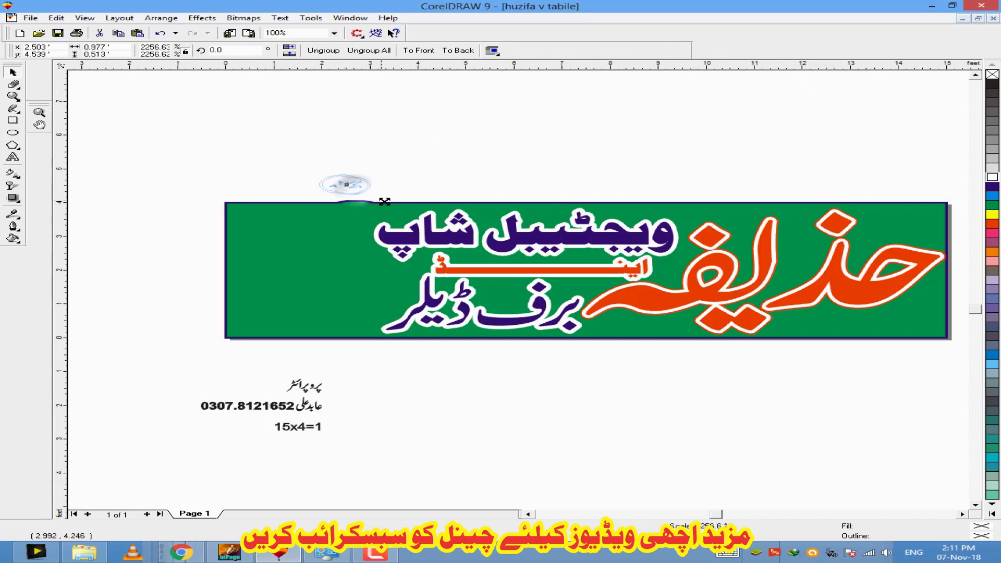
Step: Place the oval proprietor badge in the banner's upper left area and delete the plain پروپرائٹر text below the banner
scroll(337, 200, up, 1)
mouse_move(384, 202)
mouse_down()
mouse_move(336, 187)
mouse_move(368, 210)
mouse_up()
click(370, 160)
scroll(386, 160, down, 1)
scroll(332, 186, up, 1)
scroll(395, 238, down, 1)
scroll(349, 341, up, 2)
drag(439, 376, 305, 433)
key(Delete)
Step: Separate the proprietor's name from the phone number and move it onto the banner below the oval badge
scroll(464, 364, down, 1)
drag(444, 409, 462, 384)
click(482, 411)
scroll(484, 412, up, 4)
click(371, 278)
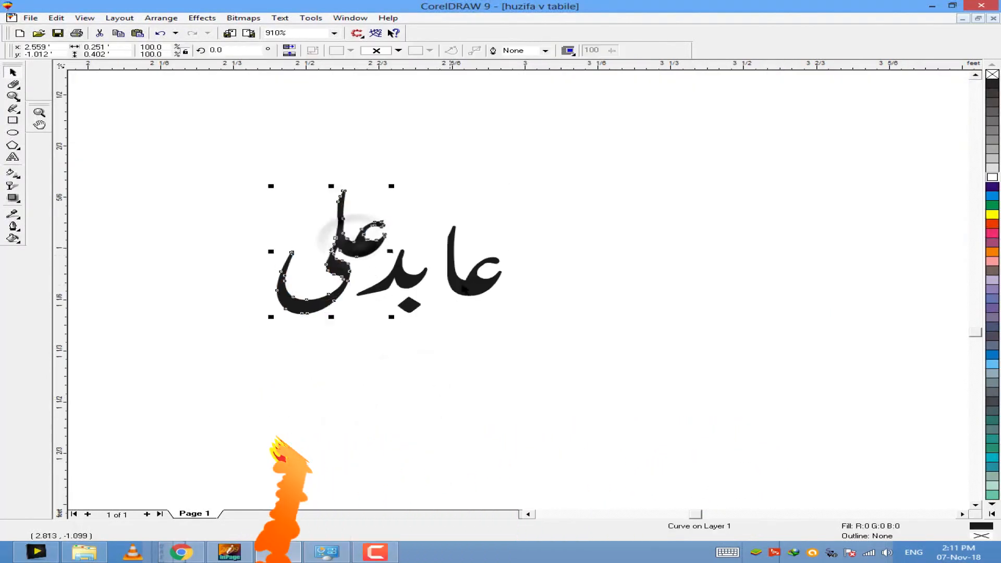
click(621, 402)
drag(621, 402, 261, 177)
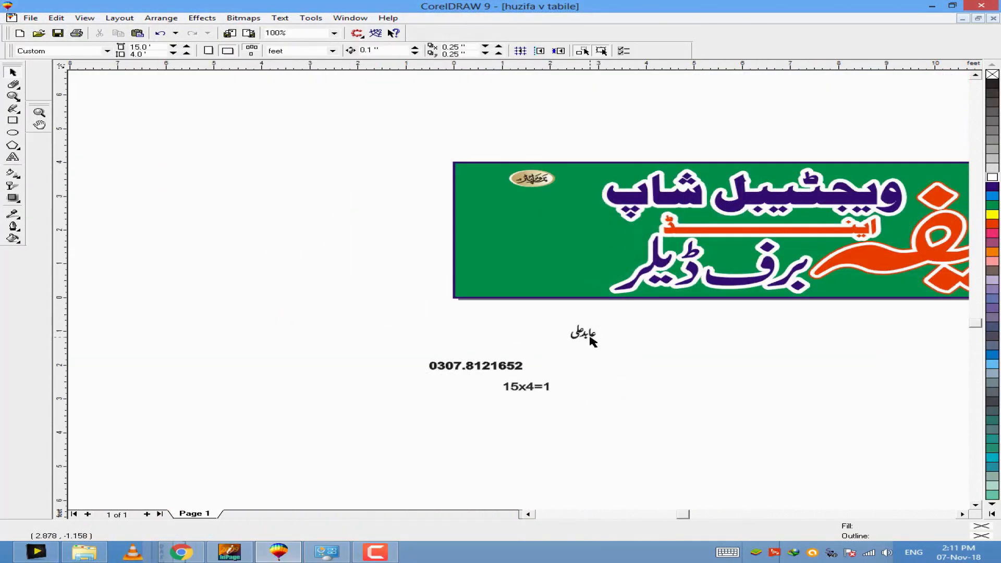
drag(587, 334, 581, 211)
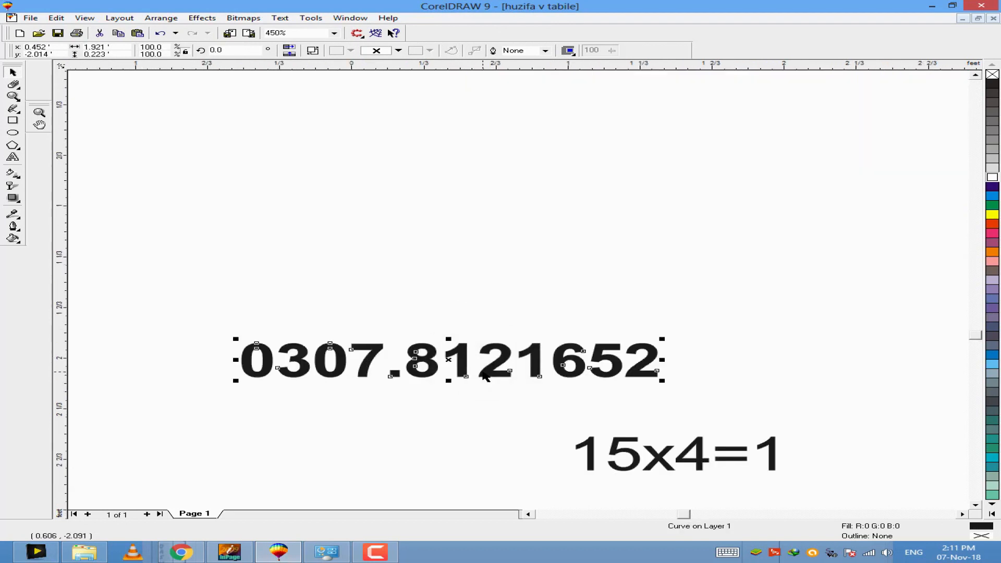
Step: Split the phone number into two stacked lines, delete the separating dot, and combine and centre the digit groups
drag(698, 388, 389, 292)
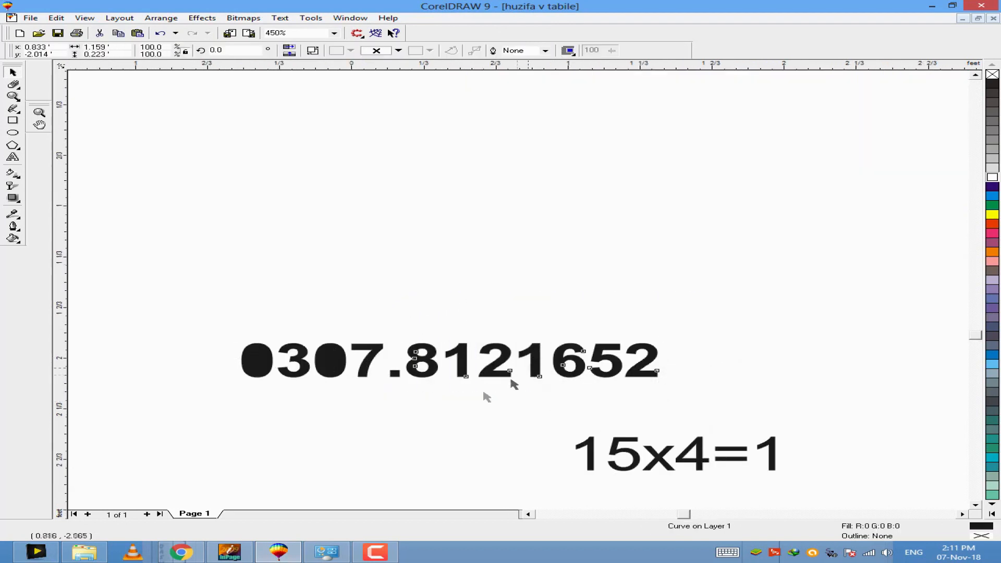
drag(221, 406, 218, 404)
click(395, 372)
key(Delete)
drag(404, 298, 222, 389)
key(ctrl+l)
shift+click(336, 399)
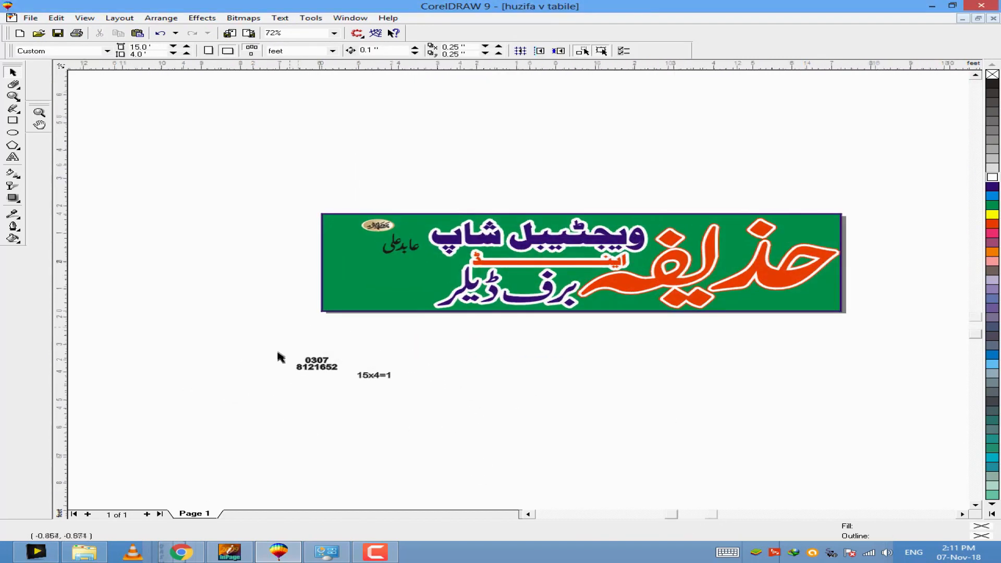
Step: Place the phone number on the banner beside the proprietor's name and enlarge both to fit below the badge
click(316, 367)
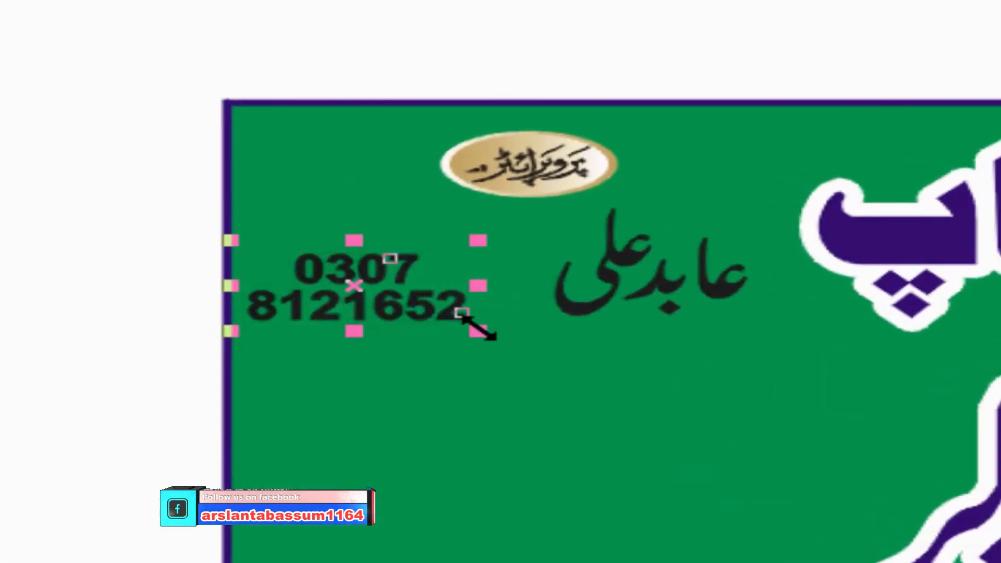
drag(478, 329, 530, 346)
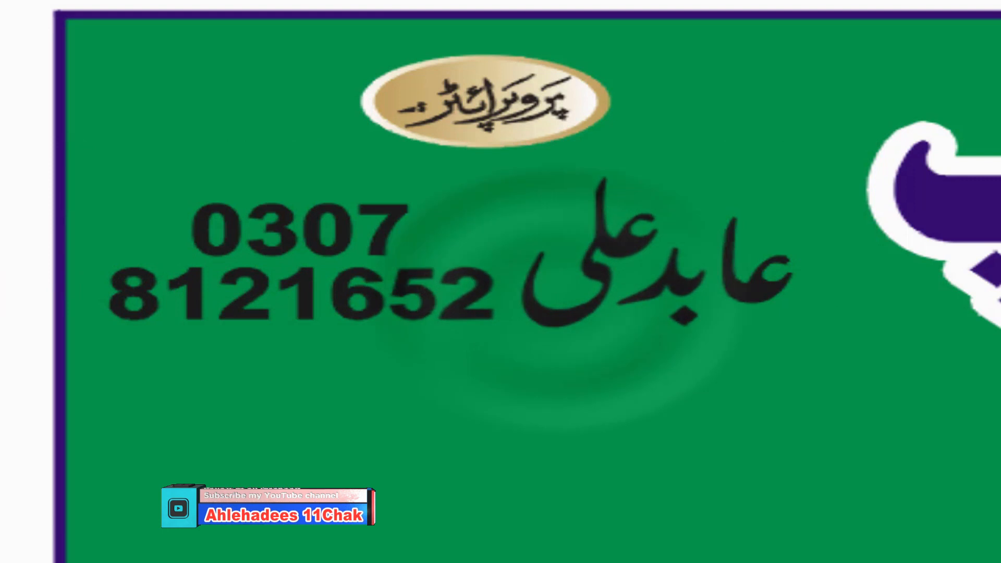
drag(805, 336, 874, 352)
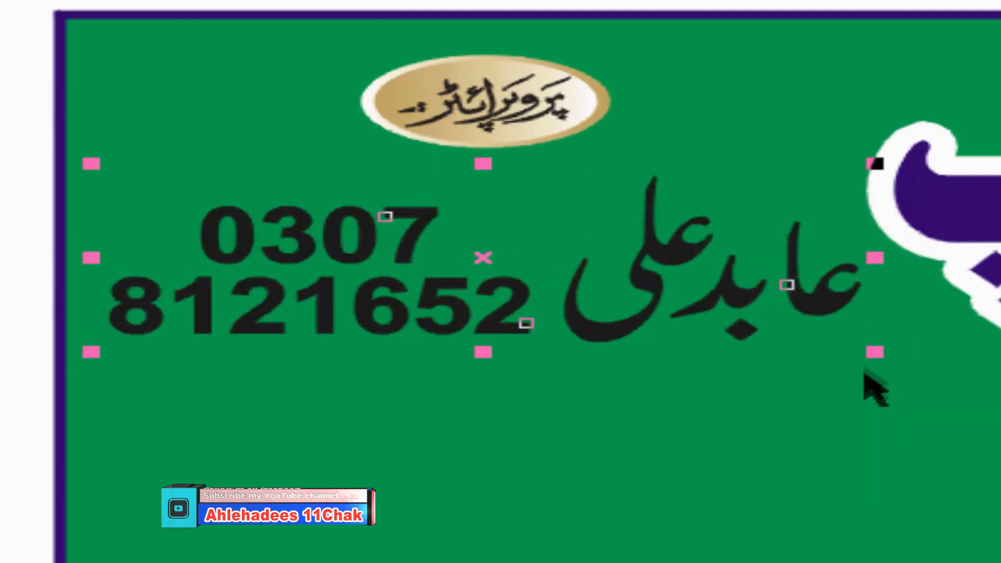
drag(883, 159, 893, 157)
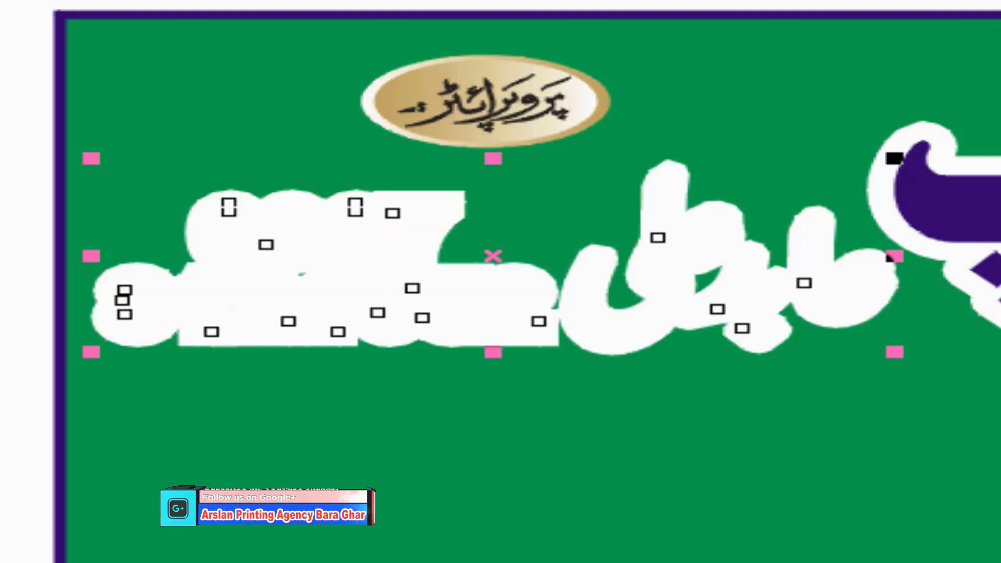
Step: Put the white outline of the proprietor's name and phone number behind a dark blue fill and reposition them slightly
key(F12)
click(530, 497)
click(741, 495)
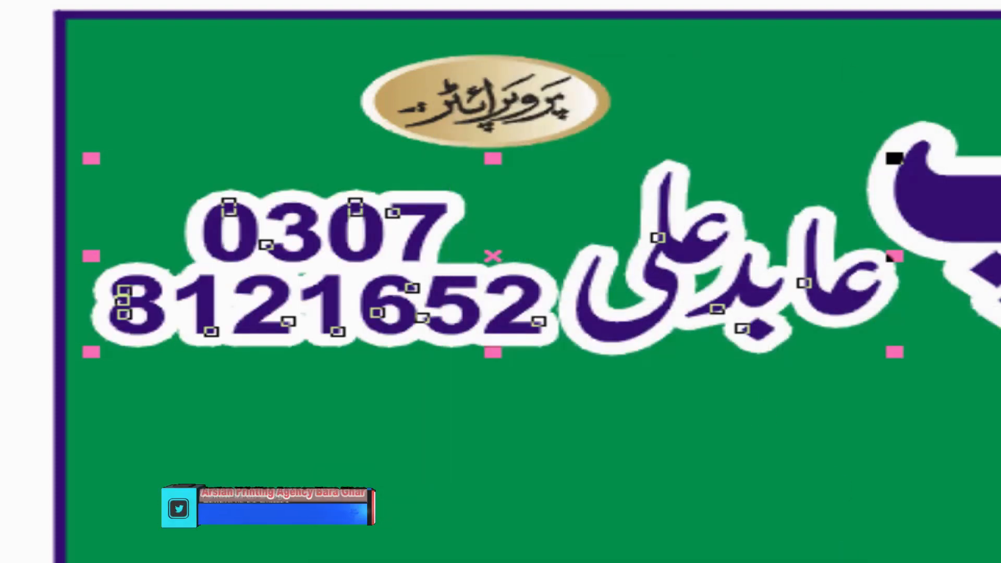
drag(621, 320, 607, 297)
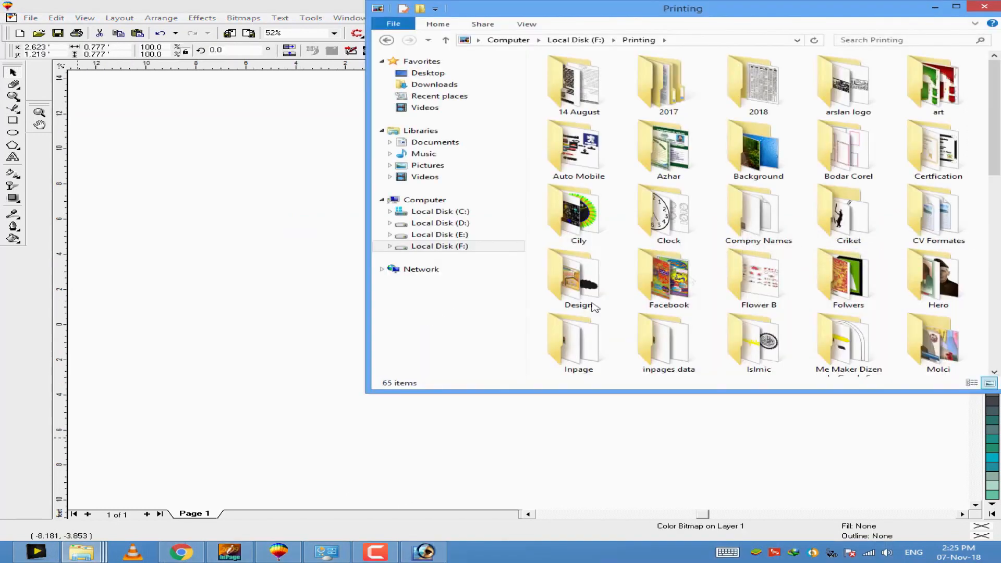
Step: Bring the rainbow swirl image from the Couler Full Backgrund folder inside Background into the banner document
scroll(756, 219, down, 10)
scroll(834, 151, up, 10)
double_click(759, 85)
drag(796, 16, 638, 109)
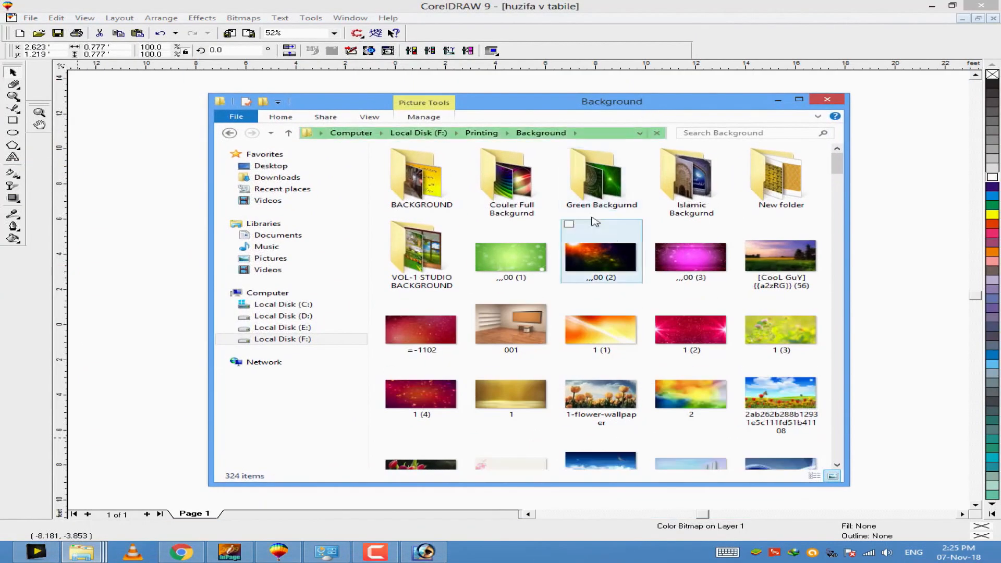
double_click(532, 209)
drag(421, 266, 876, 206)
scroll(750, 276, up, 1)
Step: Place the swirl image inside the banner rectangle and edit the contents to position and stretch it over the left part
key(ctrl+1)
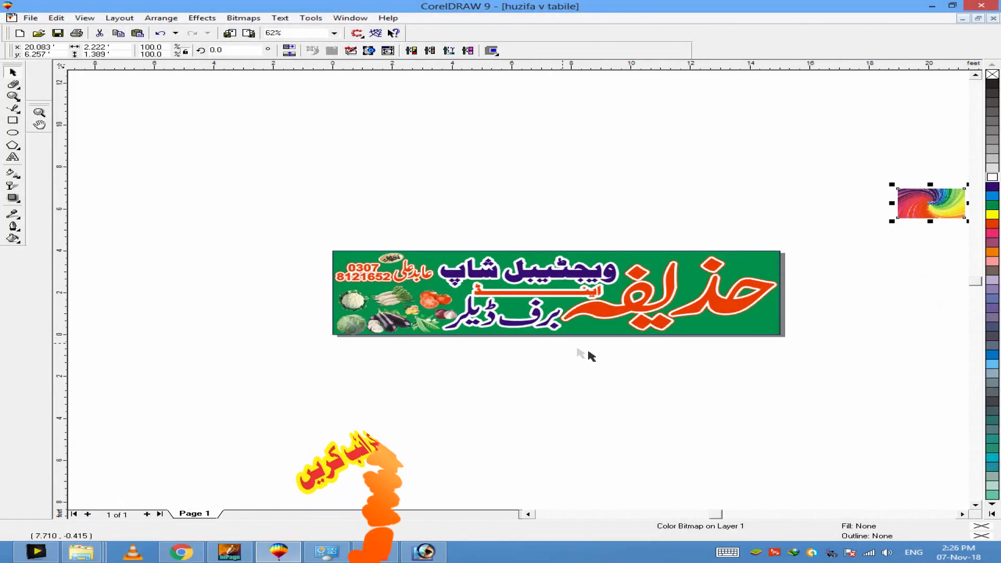
click(753, 327)
key(ctrl+2)
drag(573, 296, 500, 339)
scroll(410, 301, up, 2)
drag(399, 271, 489, 280)
drag(618, 359, 643, 370)
drag(516, 299, 545, 297)
drag(677, 286, 694, 289)
Step: Fade the swirl image's right side into the green background with a horizontal transparency
click(11, 186)
drag(578, 297, 675, 297)
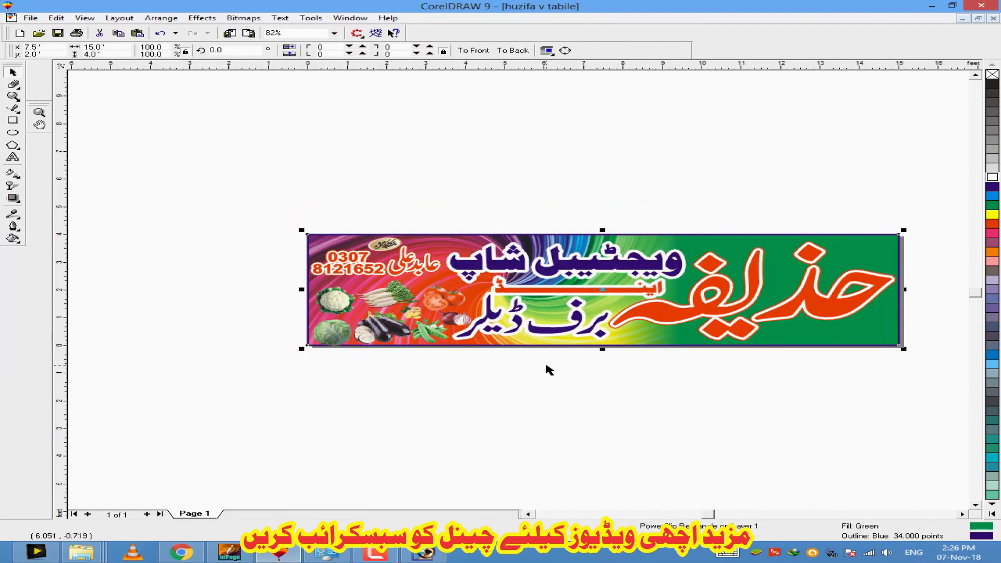
scroll(353, 357, up, 2)
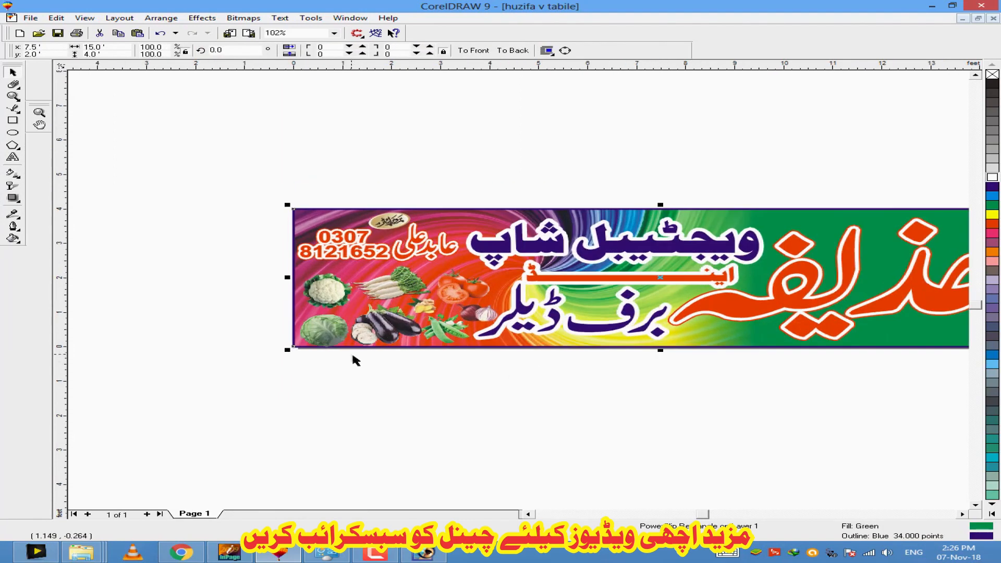
Step: Fill the front copy of the proprietor's name and phone number with dark blue, undoing a trial move
click(402, 376)
scroll(403, 313, up, 8)
click(450, 241)
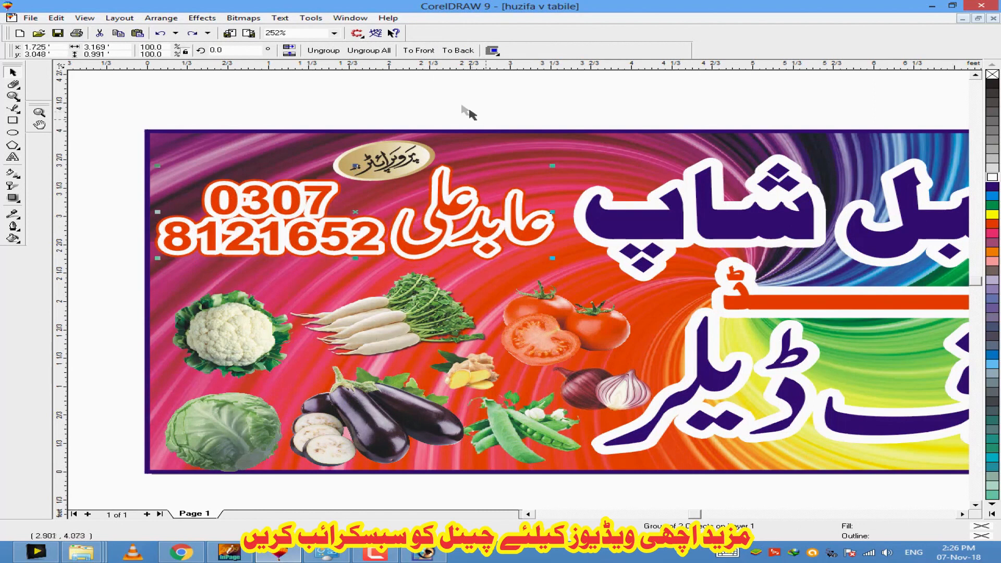
click(992, 186)
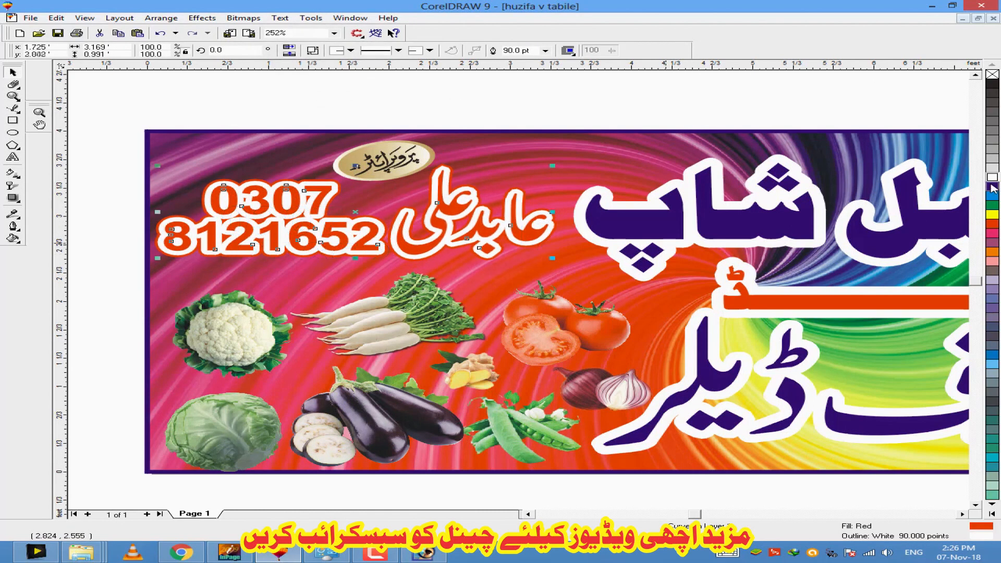
click(621, 86)
drag(157, 230, 121, 230)
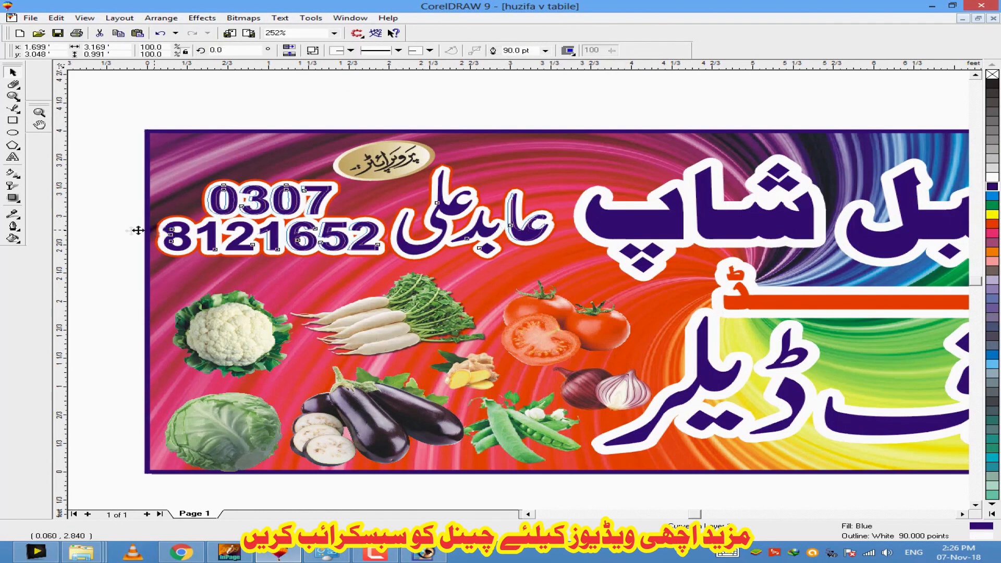
key(ctrl+z)
Step: Move the white-outlined name and number aside and colour the outline of the copy behind dark blue
drag(216, 229, 297, 279)
click(235, 200)
right_click(992, 187)
click(714, 116)
Step: Centre the white-outlined and blue-outlined copies of the name and phone number on each other
click(589, 276)
shift+click(473, 230)
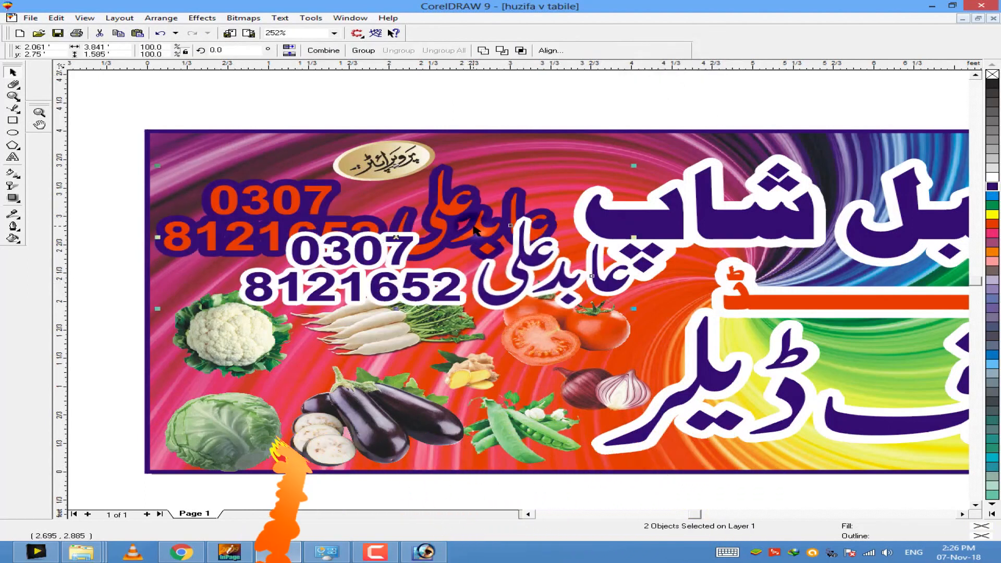
key(c)
key(e)
click(527, 111)
Step: Enlarge the cauliflower and tomato pictures on the banner
scroll(478, 155, down, 1)
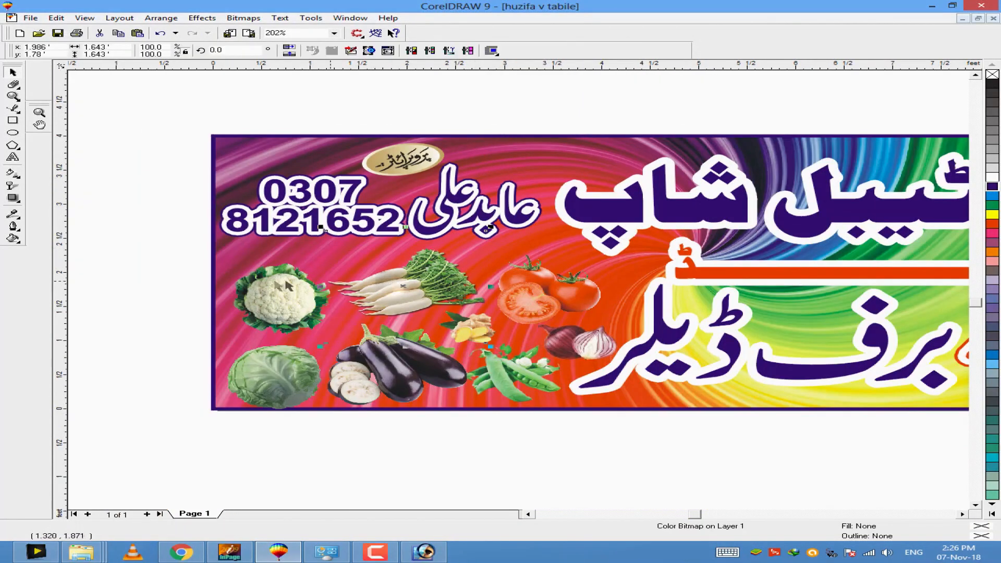
drag(335, 259, 342, 242)
click(526, 276)
drag(604, 247, 624, 234)
Step: Give the tomatoes a white drop shadow with opacity 100 and feathering 3
click(12, 199)
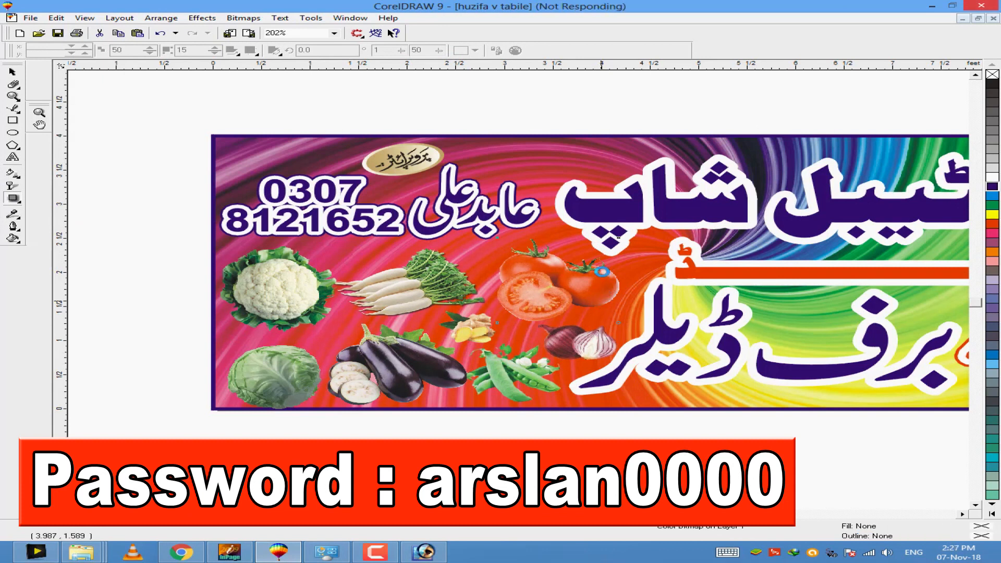
click(473, 50)
click(453, 74)
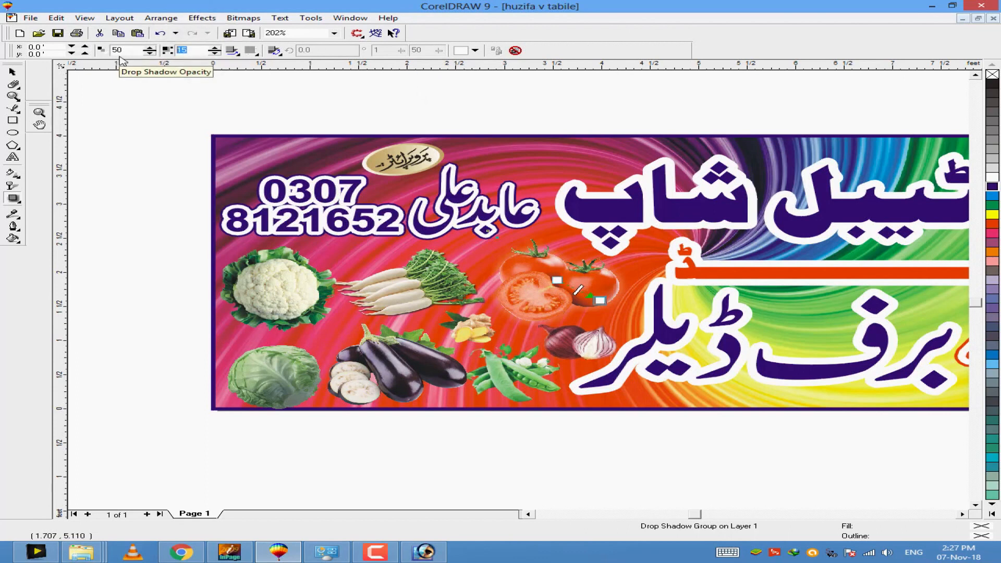
text(3)
drag(120, 50, 70, 57)
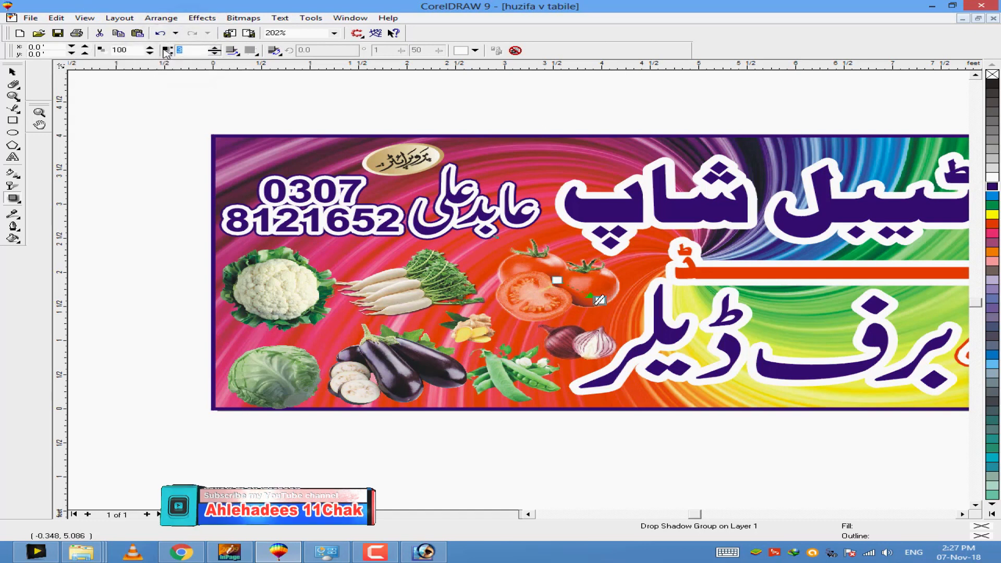
Step: Recolour the tomatoes' drop shadow dark blue and set its feathering to 10
click(475, 50)
click(474, 79)
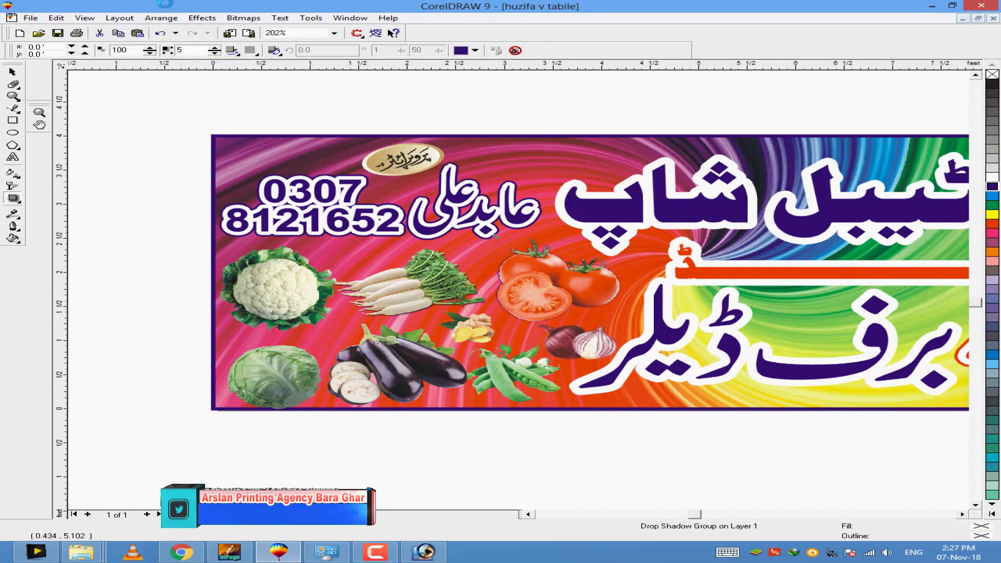
drag(193, 50, 107, 63)
text(100)
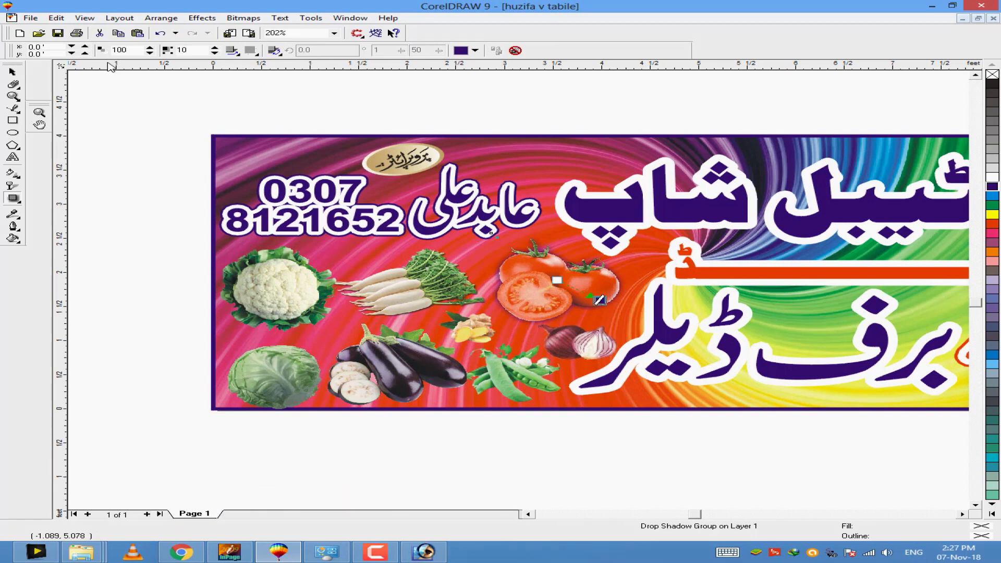
Step: Change the tomatoes' drop shadow colour to yellow
click(474, 50)
click(510, 78)
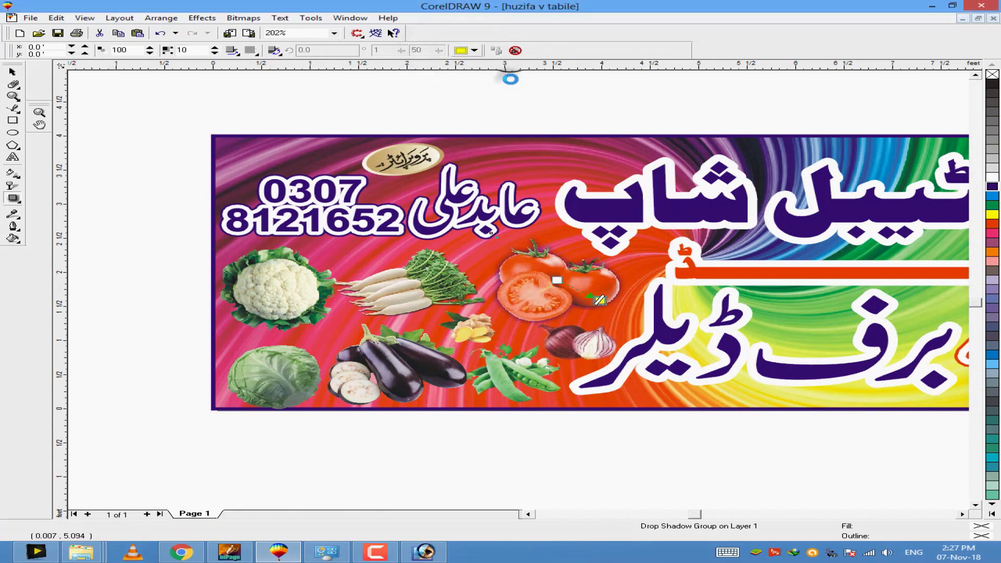
key(space)
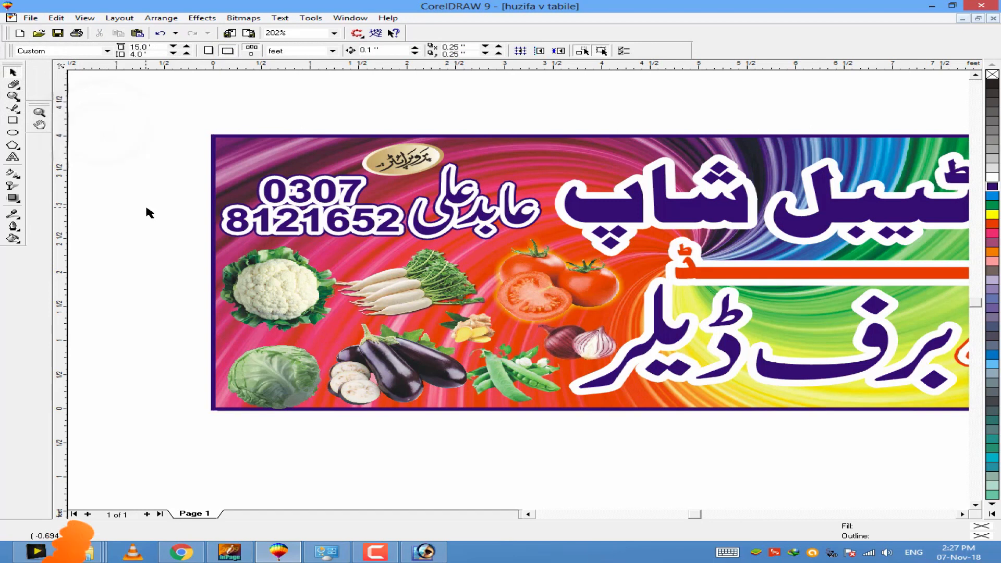
Step: Move the cabbage slightly upward and enlarge the ginger picture
click(266, 373)
drag(266, 372, 271, 374)
key(Escape)
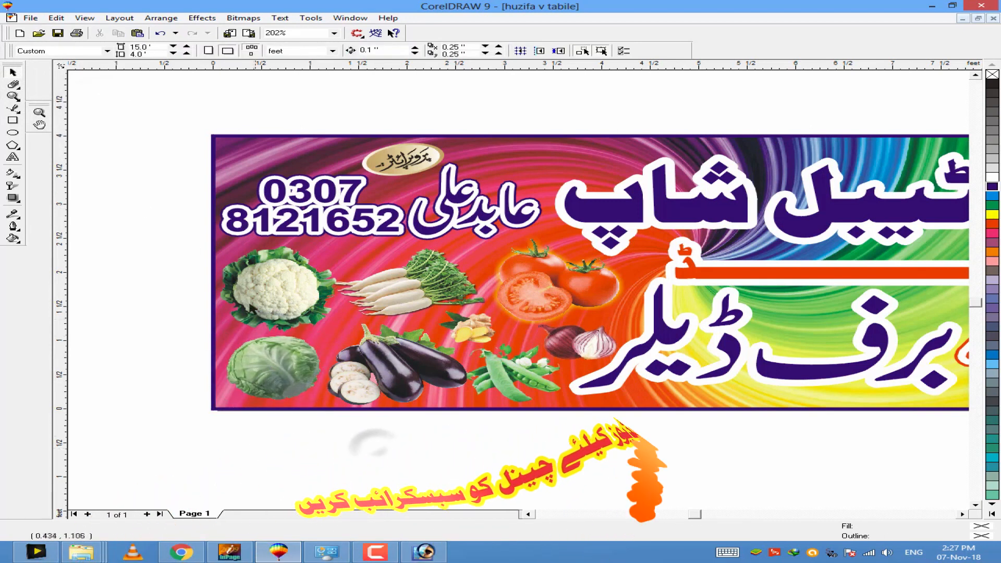
click(462, 329)
drag(511, 355, 526, 367)
click(186, 310)
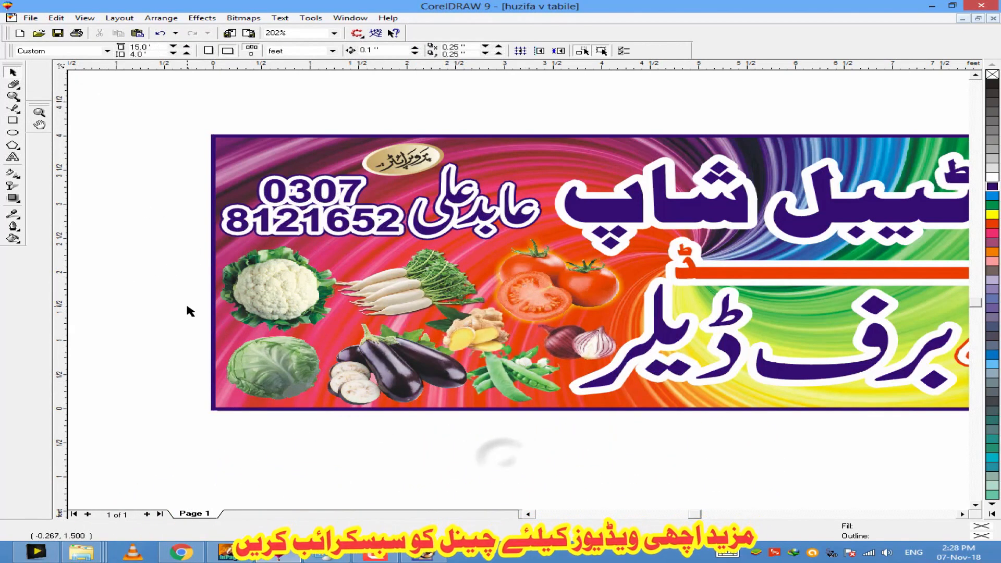
Step: Browse the Background picture folder and its New folder for a background image
scroll(186, 310, down, 2)
scroll(576, 312, up, 1)
scroll(656, 310, down, 1)
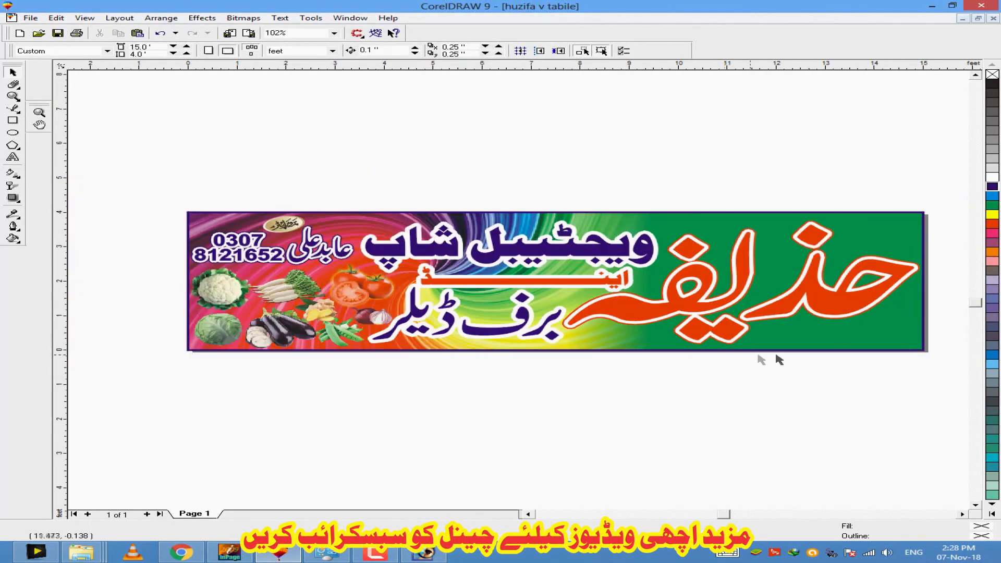
click(81, 552)
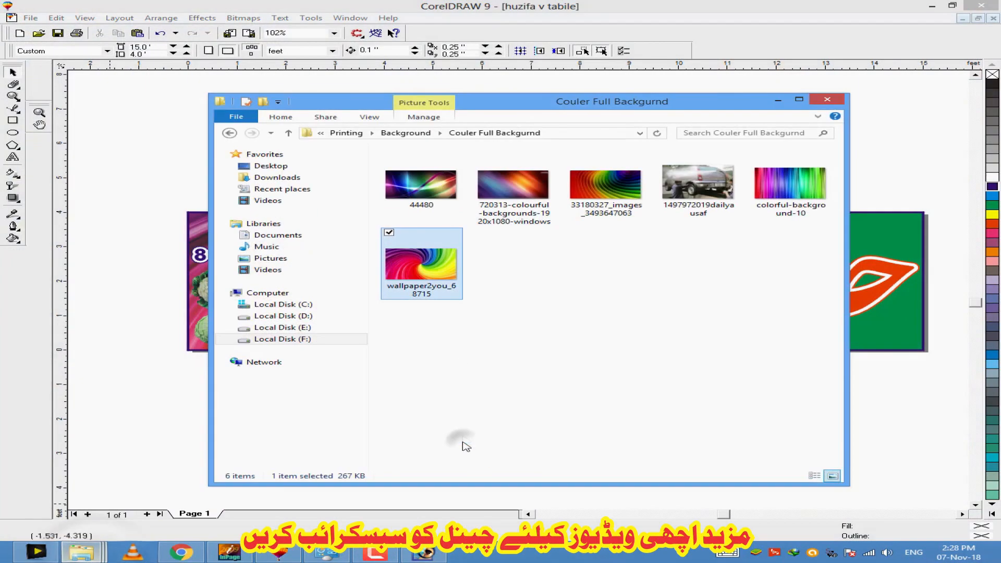
click(230, 133)
scroll(836, 198, down, 5)
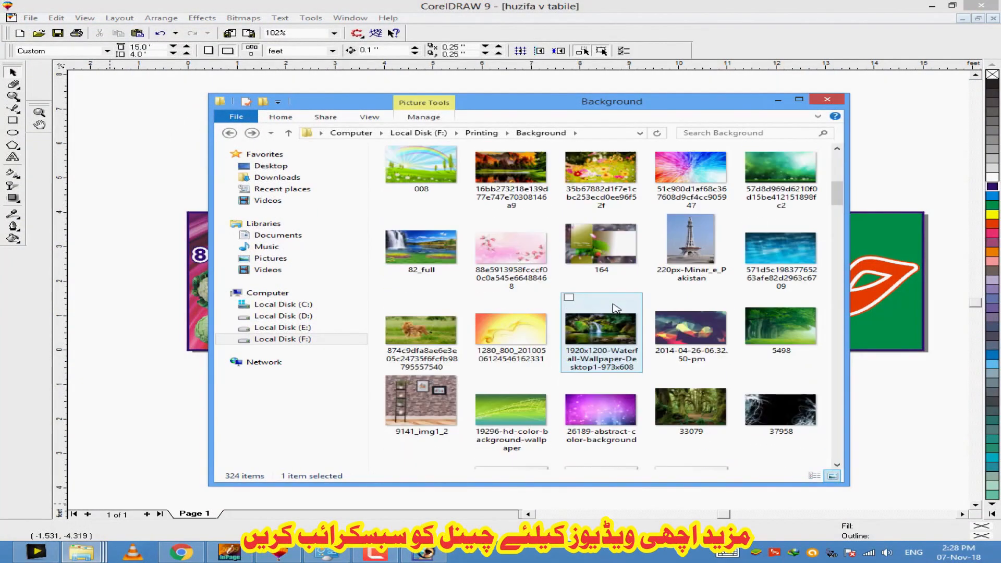
scroll(841, 204, up, 5)
double_click(780, 168)
right_click(570, 272)
mouse_move(605, 278)
click(782, 281)
click(229, 134)
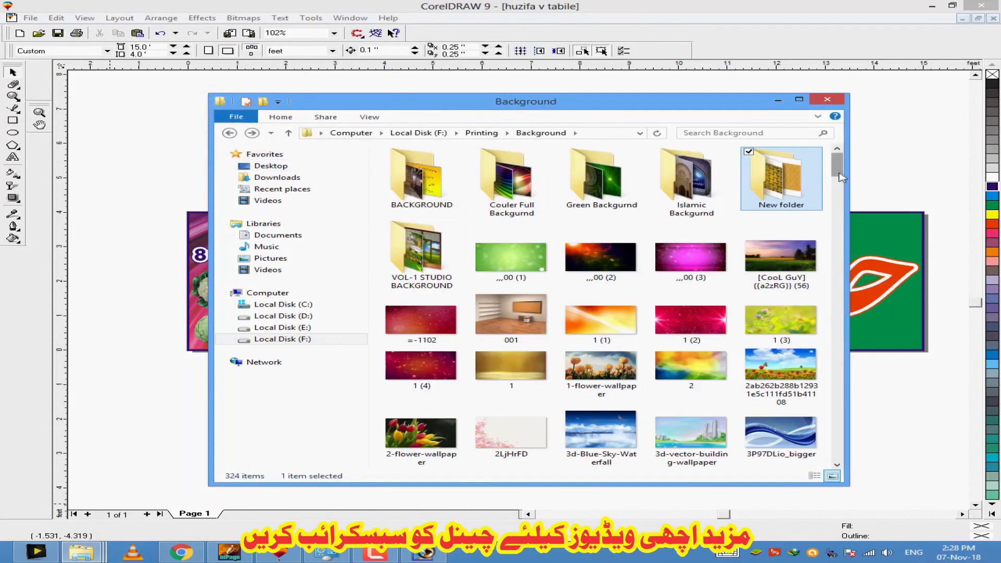
Step: Import the blue water-drop picture 278146-water-background-2560x1600-pictures from the Background folder into the drawing
scroll(837, 174, down, 2)
drag(836, 170, 836, 214)
drag(600, 185, 908, 118)
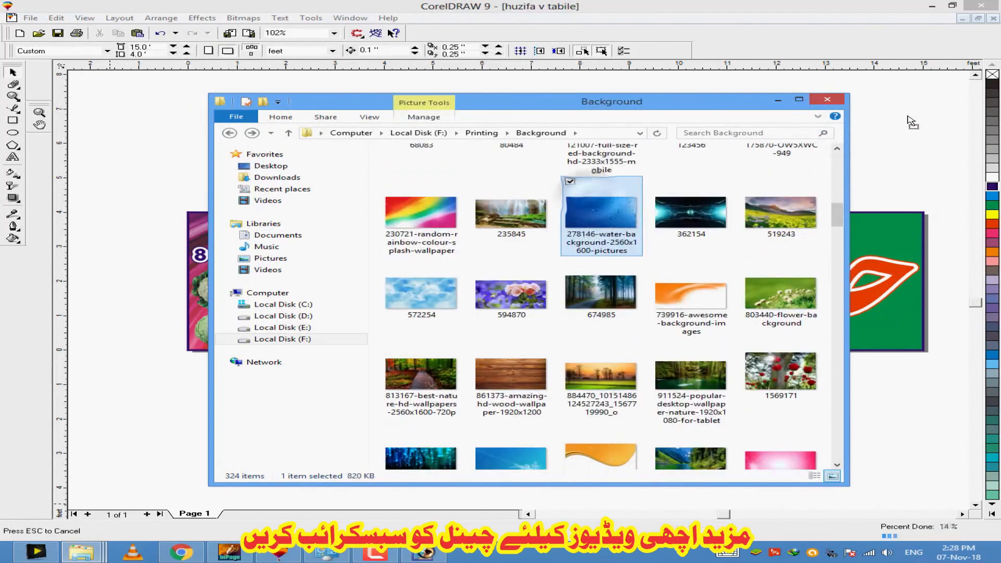
Step: Place the water-drop picture inside the banner's PowerClip background and move it over the right half of the frame
key(ctrl+1)
click(874, 333)
key(ctrl+2)
click(583, 288)
drag(632, 317, 782, 292)
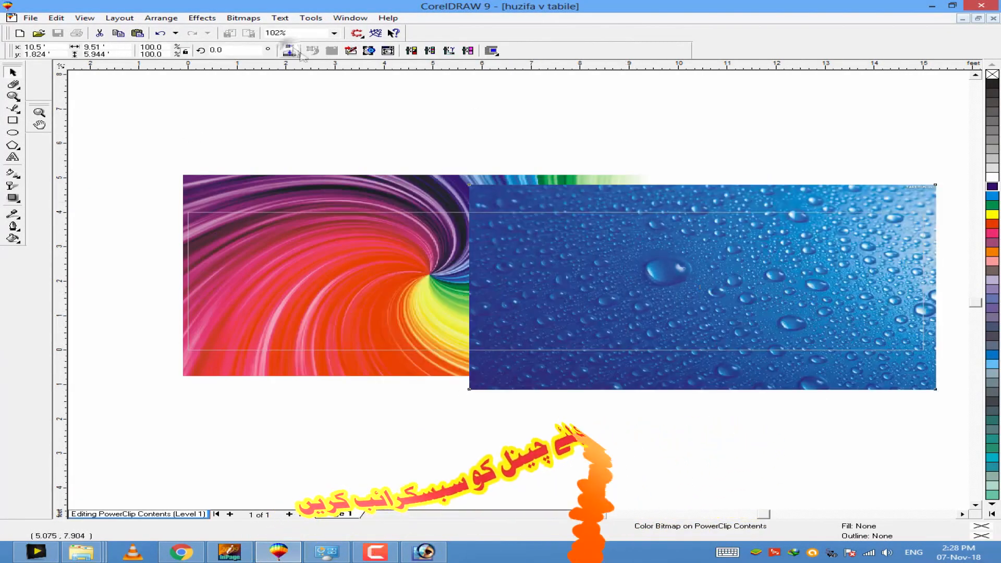
Step: Mirror the water-drop picture horizontally, fade its left edge into the swirl with a transparency and finish editing the PowerClip
click(12, 186)
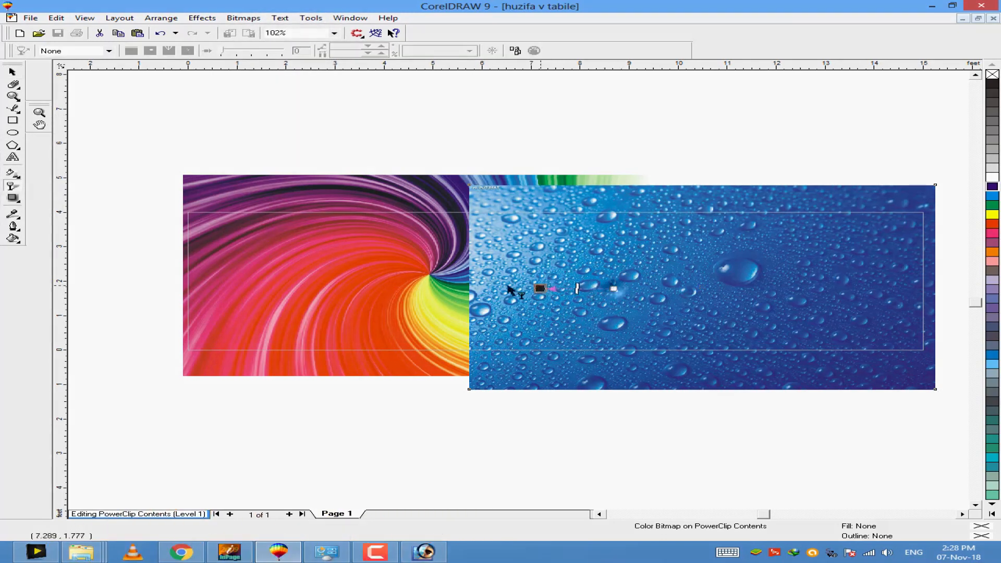
drag(508, 290, 499, 284)
ctrl+click(526, 406)
click(597, 404)
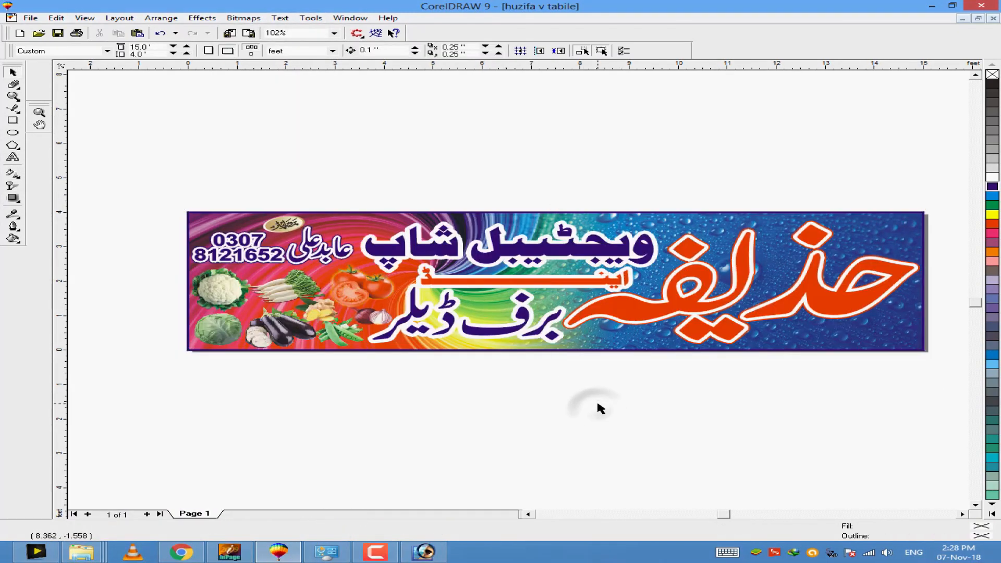
Step: Import the printing agency's New Logo file from the desktop into the banner drawing
click(994, 556)
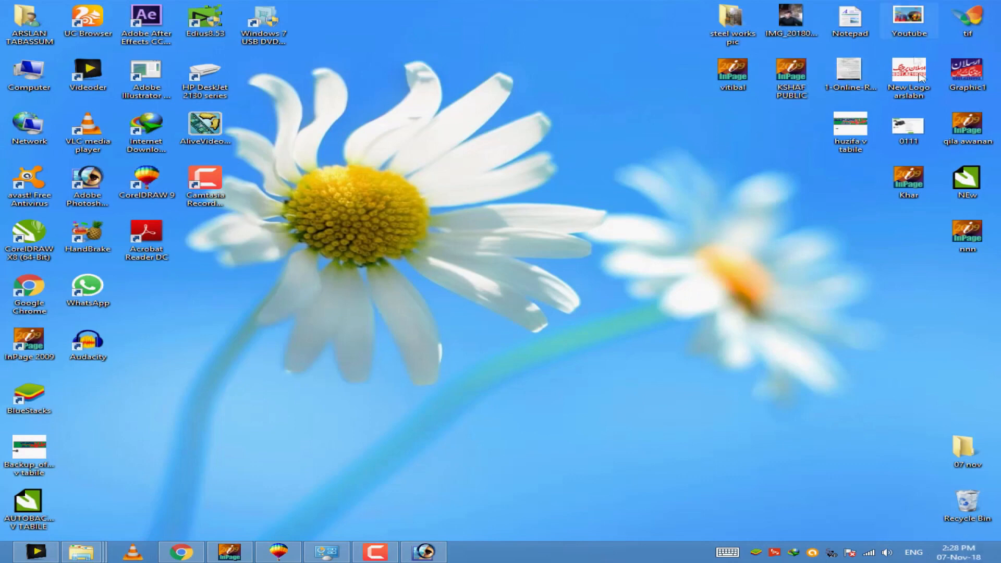
drag(936, 82, 501, 344)
click(580, 260)
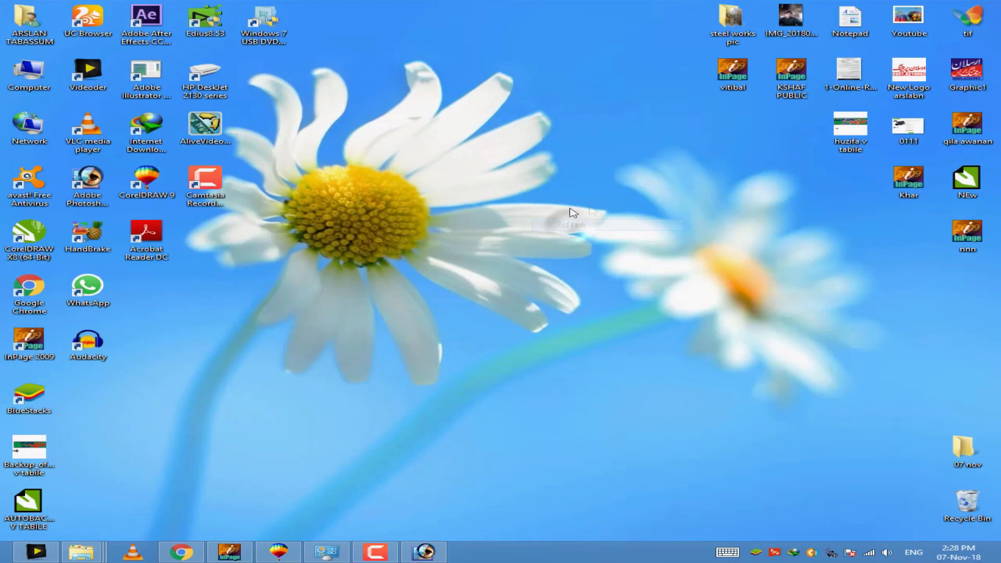
click(279, 551)
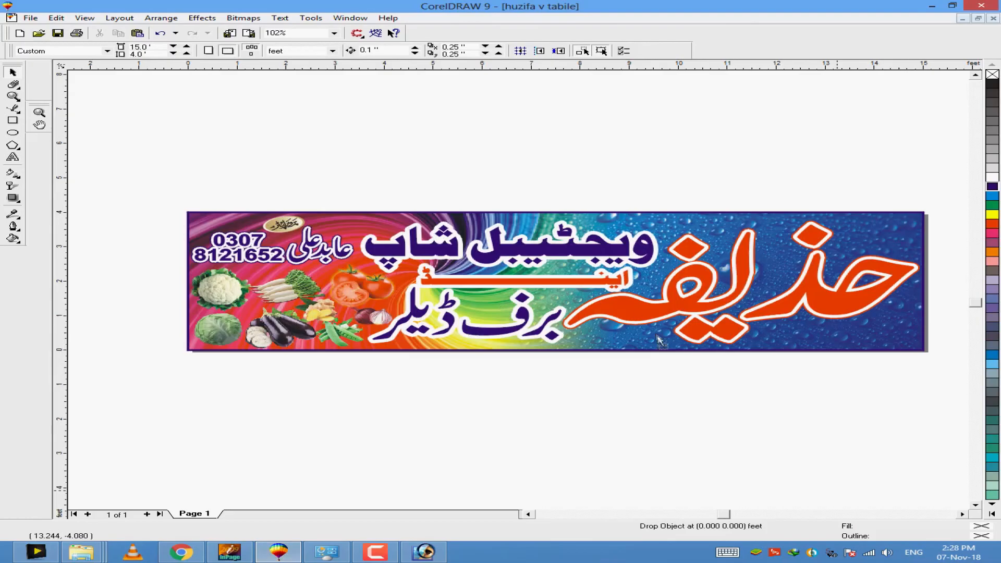
click(617, 339)
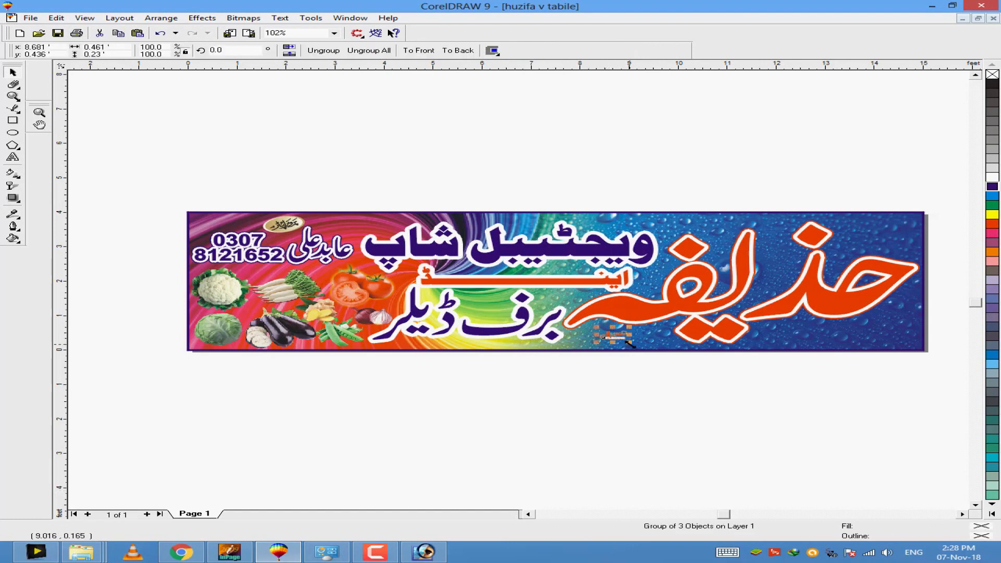
Step: Move the logo into the gap in the lower Urdu line and enlarge it to about 0.76 × 0.38 ft
drag(513, 322, 515, 324)
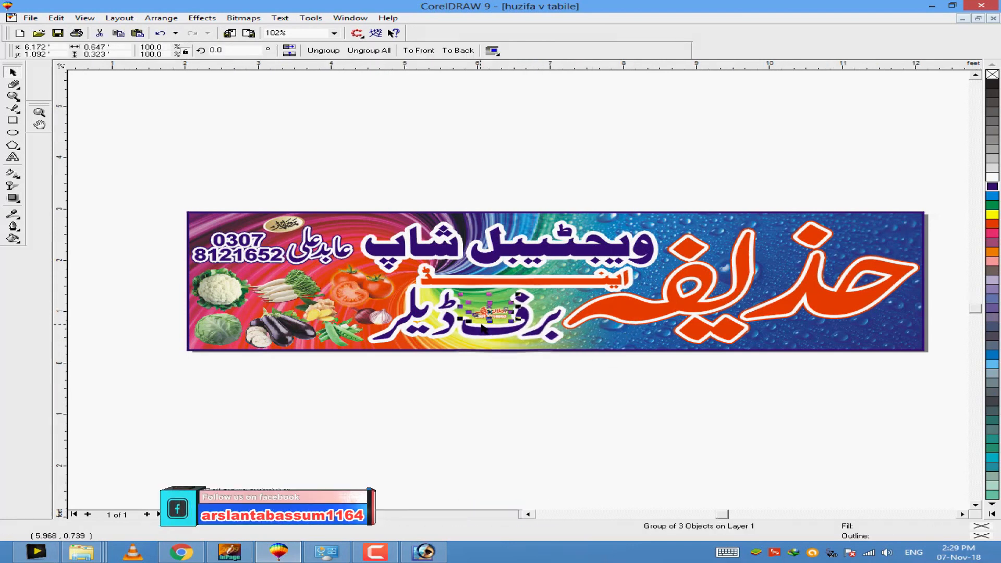
scroll(486, 324, up, 4)
drag(398, 236, 402, 236)
drag(489, 270, 487, 239)
scroll(488, 239, down, 3)
scroll(573, 378, down, 8)
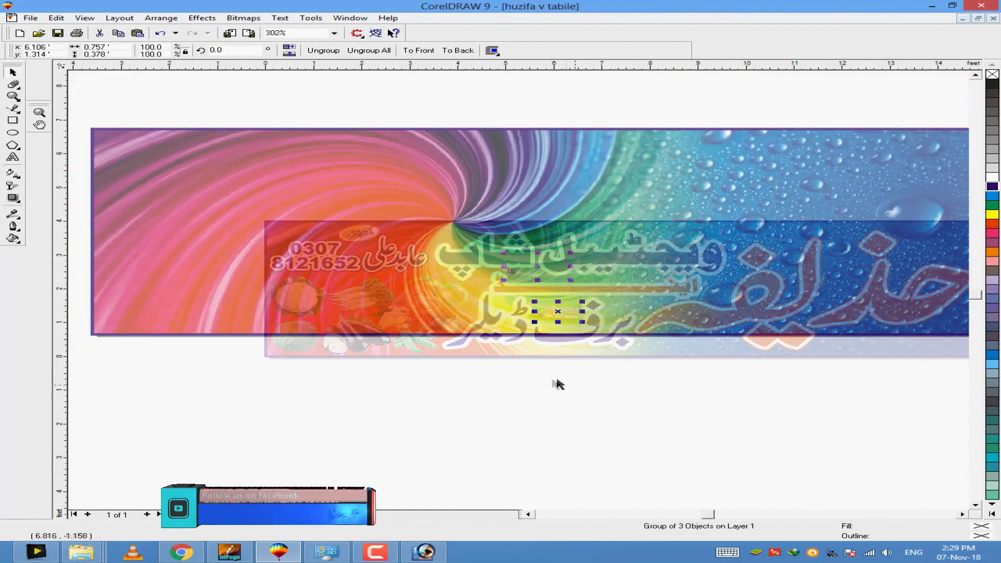
Step: Add the artistic text "File password in this video" above the banner at font size 200
click(12, 157)
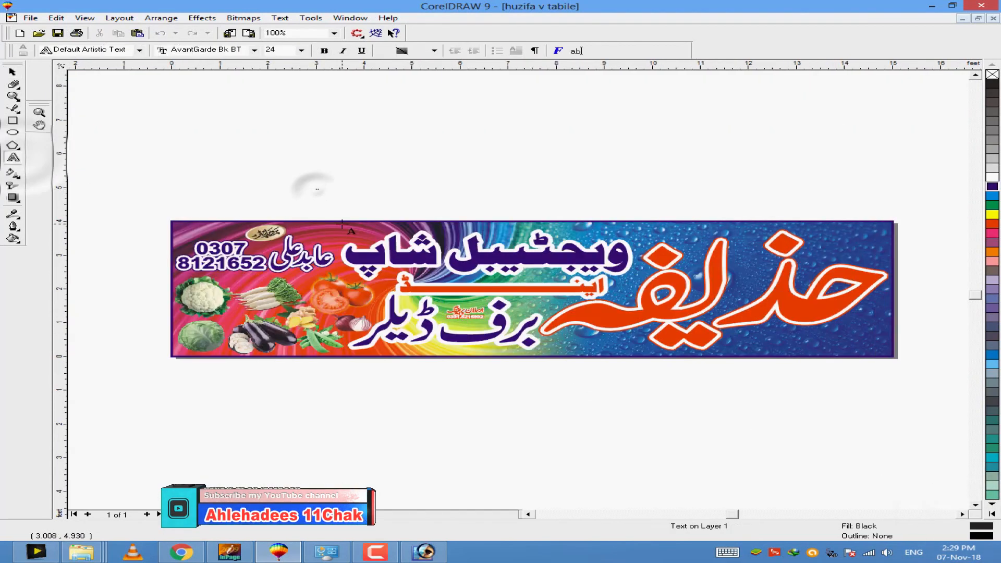
click(302, 50)
click(279, 219)
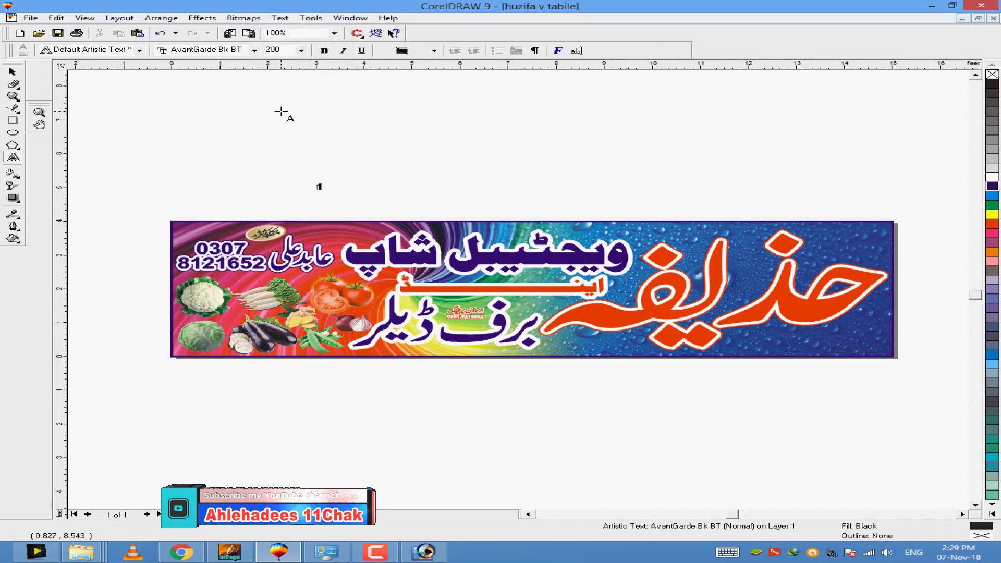
key(BackSpace)
key(BackSpace)
key(BackSpace)
key(BackSpace)
text(File password in this video)
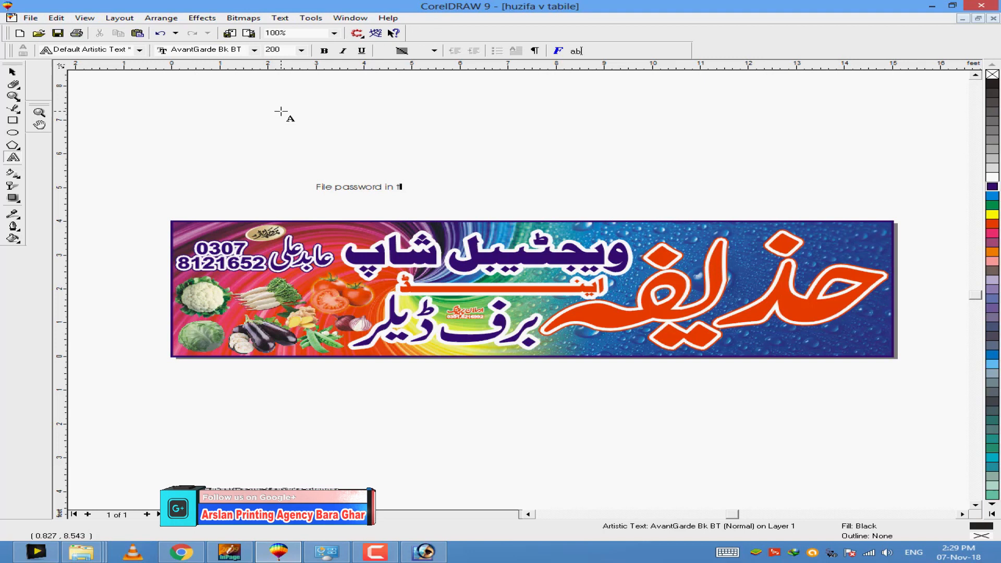
Step: Enlarge the caption above the banner to about 7.8 ft wide and set its font to Aurora
click(13, 72)
drag(447, 194, 542, 211)
click(405, 50)
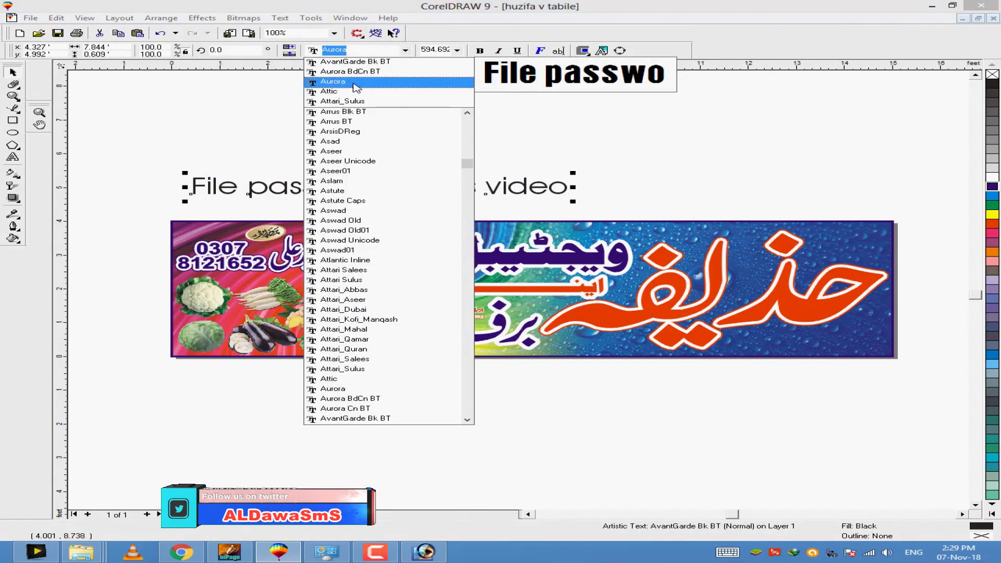
click(354, 82)
Step: Centre the caption just above the banner at about 10.9 ft wide and fill it red
drag(400, 185, 512, 202)
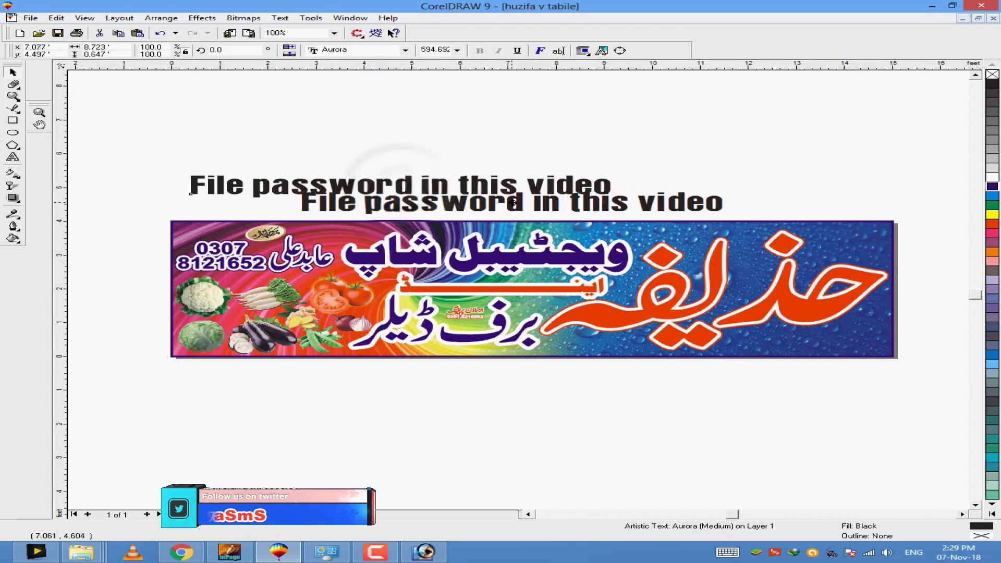
drag(728, 190, 779, 186)
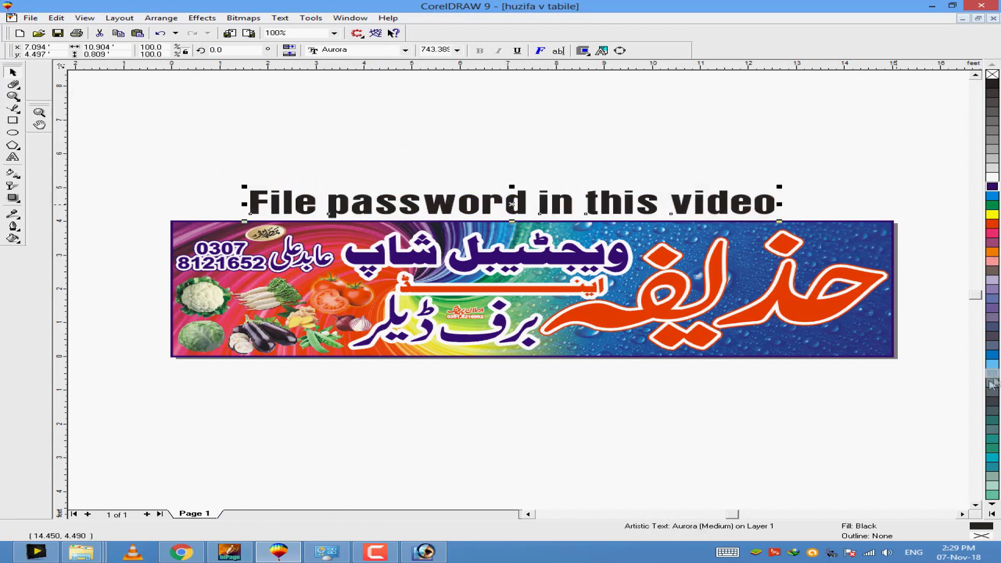
click(992, 225)
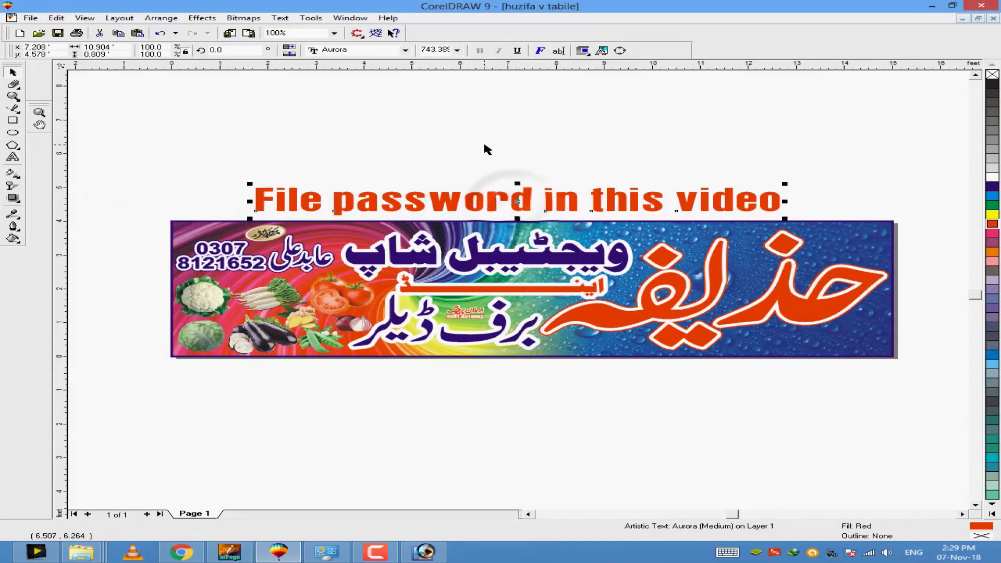
click(464, 134)
Step: Export only the selected banner objects to the tif folder as a TIFF bitmap named 15x4=1 with LZW compression
scroll(388, 237, down, 5)
scroll(464, 245, up, 2)
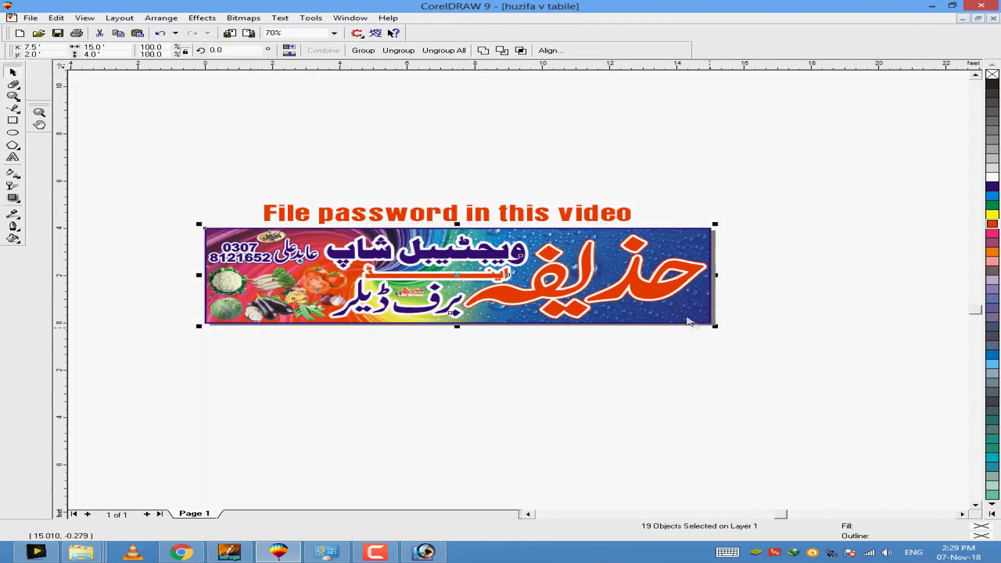
key(ctrl+e)
click(544, 326)
click(542, 334)
click(662, 321)
click(659, 336)
drag(580, 196, 596, 270)
click(505, 385)
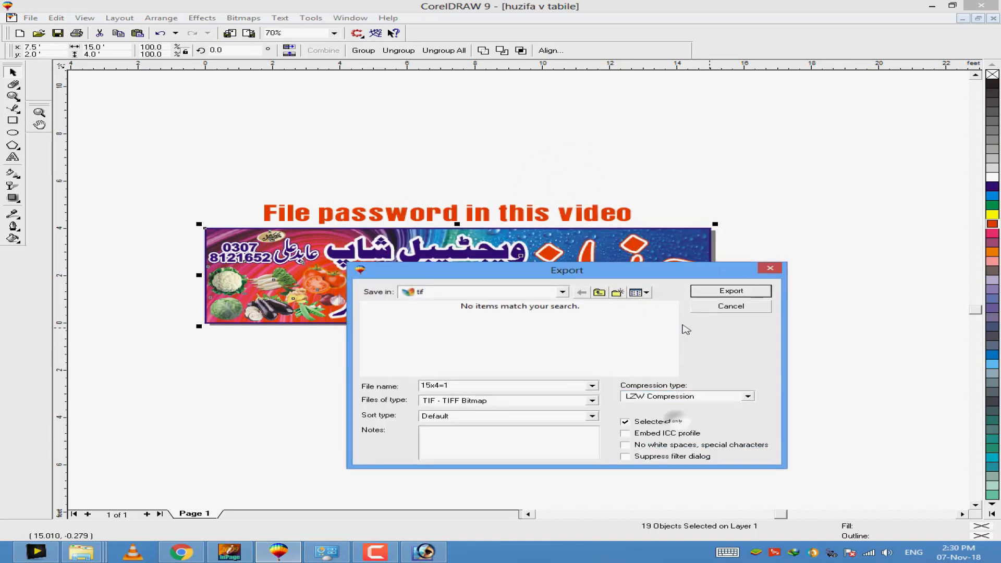
click(743, 293)
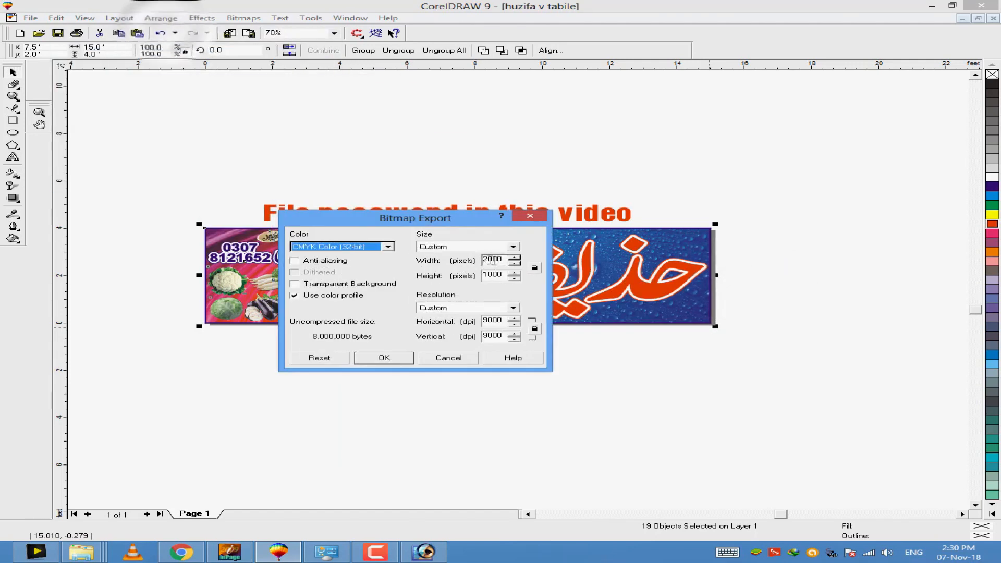